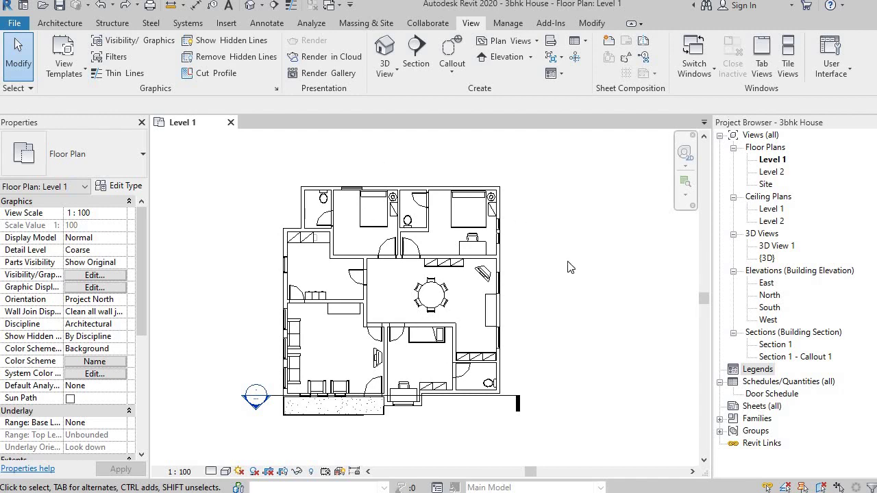
Step: Switch to Notepad with a new blank text file
scroll(588, 270, "down", 2)
middle_click_drag(587, 270, 530, 310)
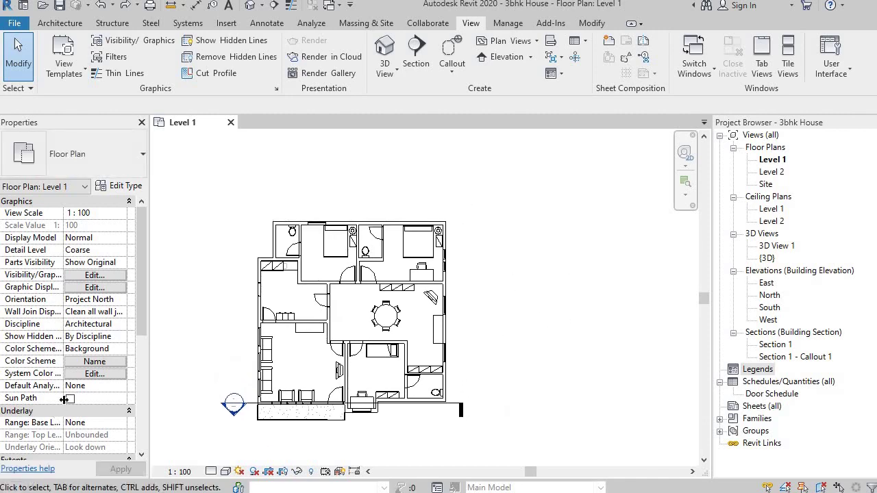
key("super")
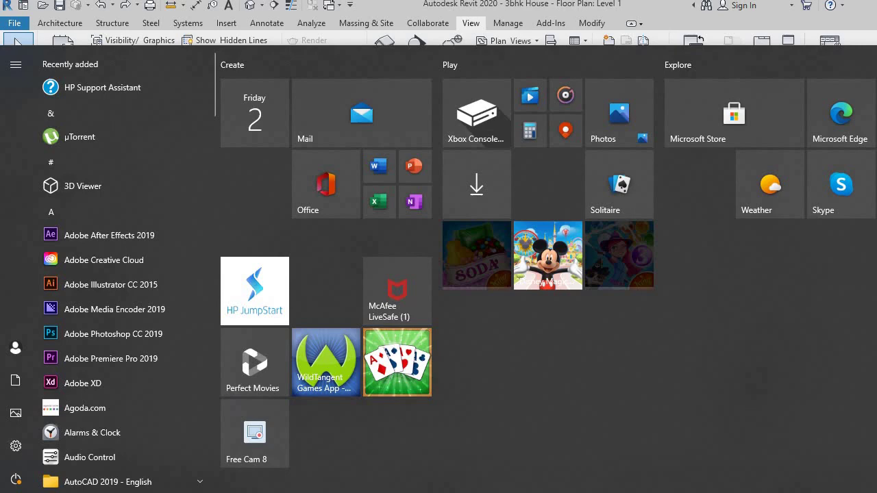
type("note")
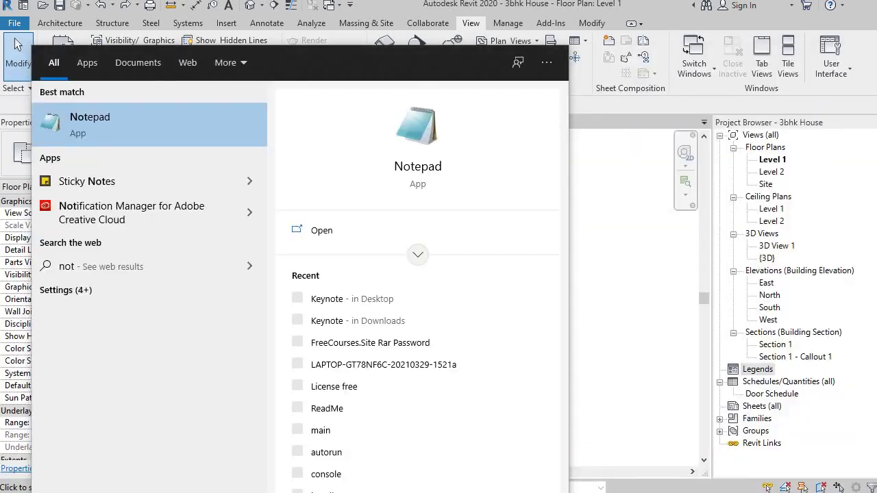
left_click(129, 123)
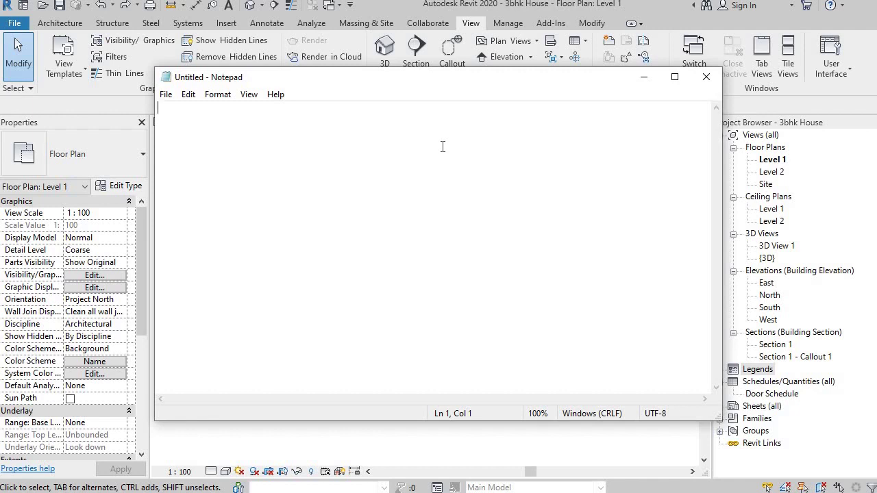
Step: Write the heading line with key 000 and the text "Demo Notes" in the text file
type("000")
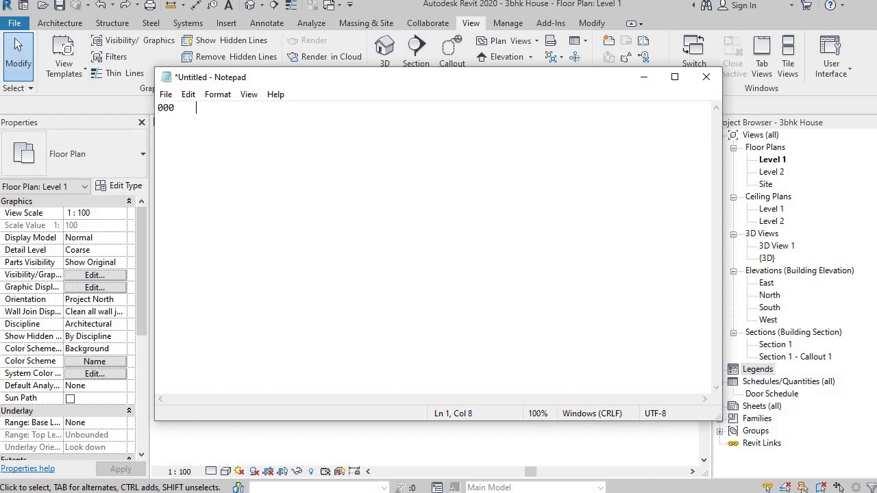
type("    Demo Notes")
key("Left")
key("Left")
key("Left")
key("Left")
key("Left")
key("Left")
key("Left")
key("Left")
key("Left")
double_click(163, 121)
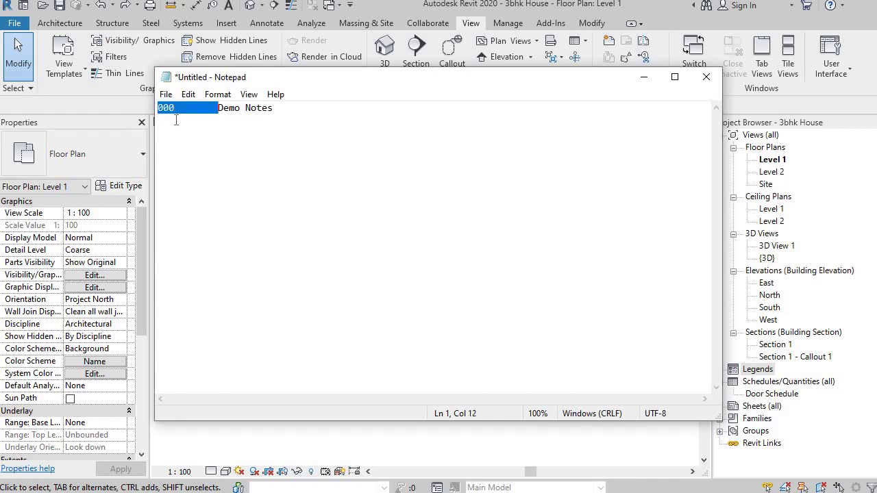
Step: Start the entry key 100 below the heading, leaving two blank lines between them
left_click(174, 110)
key("Return")
type("000")
key("BackSpace")
key("BackSpace")
key("BackSpace")
key("Return")
type("1000")
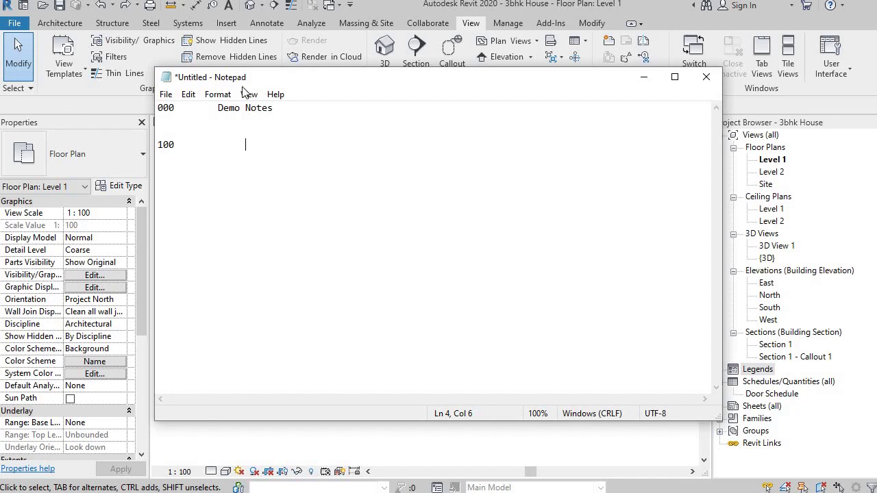
Step: Replace the spacing between 000 and "Demo Notes" with two tabs
left_click_drag(218, 108, 174, 112)
key("BackSpace")
key("Tab")
key("Tab")
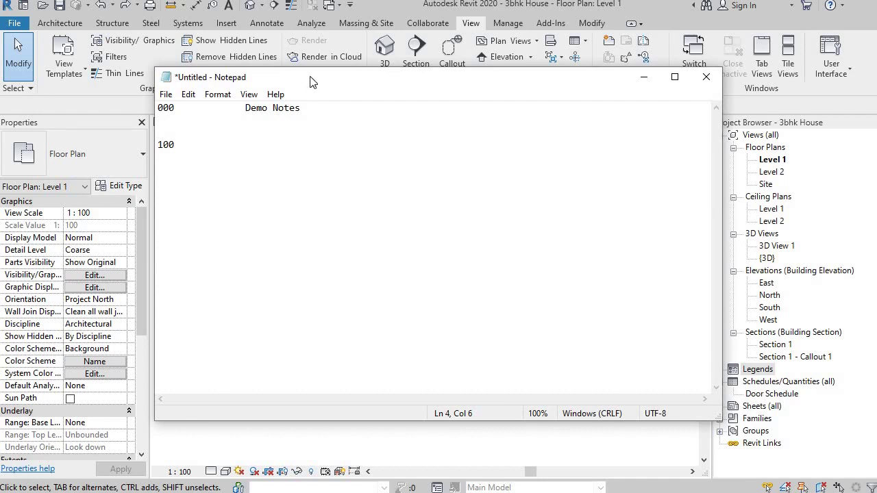
Step: Check the type of the plan's outer west wall in Revit and describe key 100 as "200mm wall" in Notepad
left_click_drag(313, 79, 570, 74)
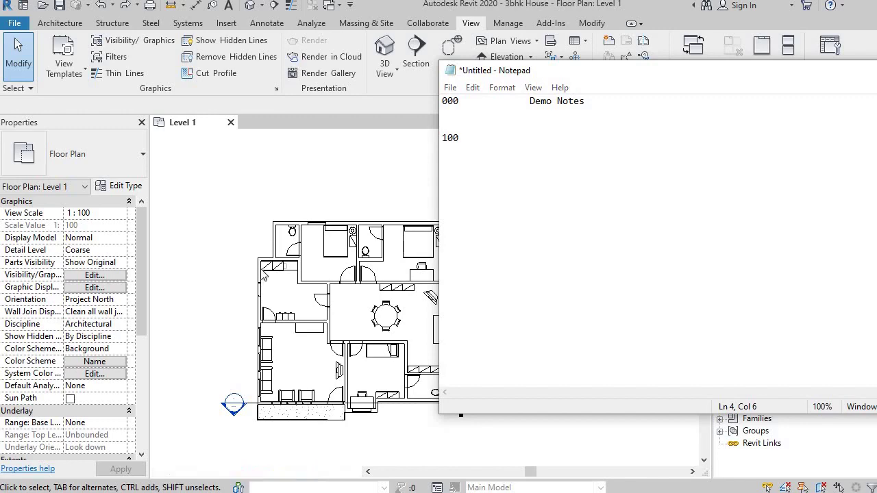
left_click(260, 272)
left_click(260, 272)
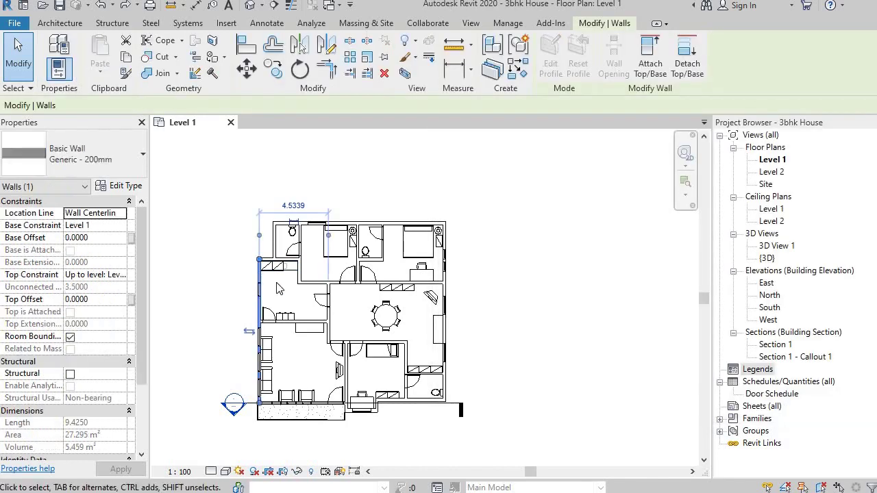
key("alt+Tab")
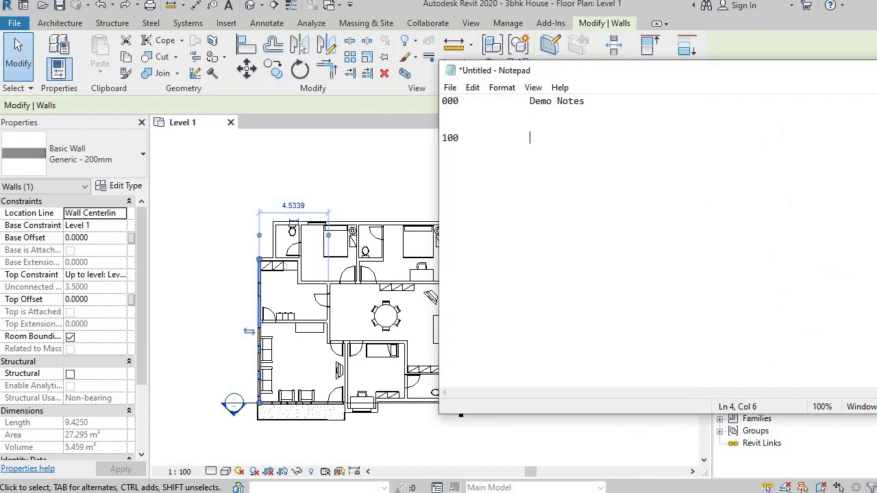
type("200mm ")
type("wall ")
Step: Add key 101 with the text "window 1 610x1220mm", based on the fixed window beside the porch in Revit
type("101")
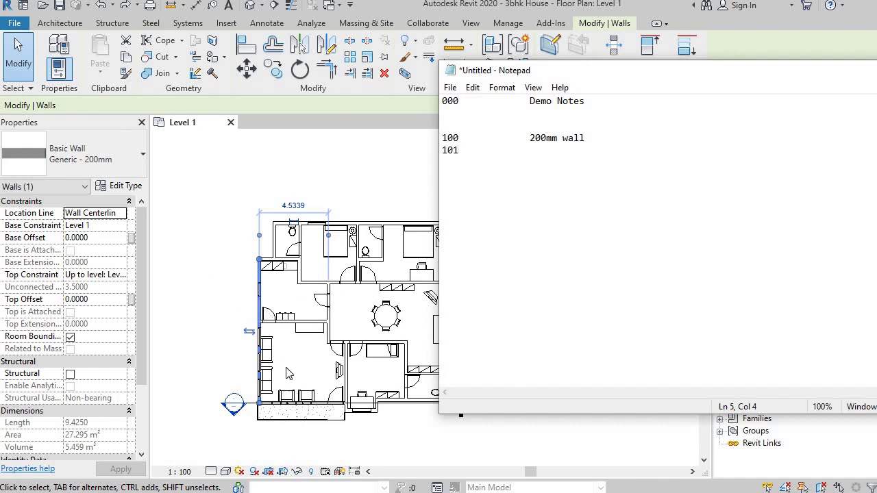
scroll(293, 418, "up", 6)
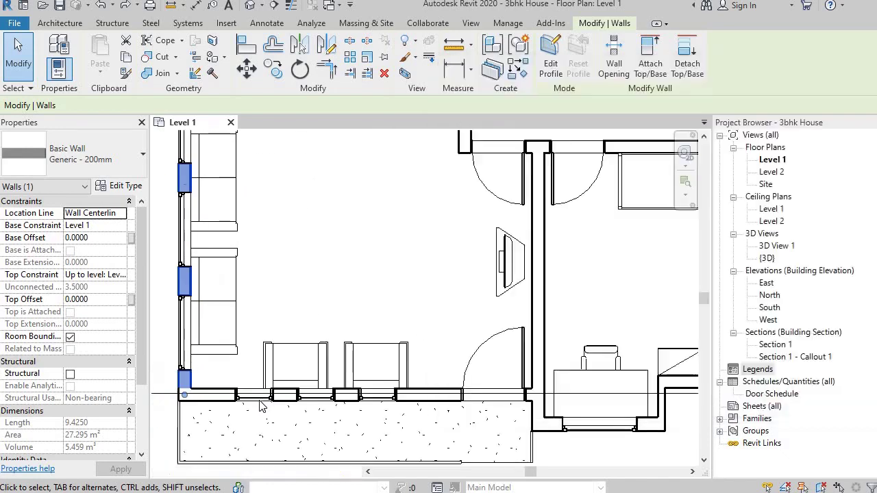
left_click(256, 398)
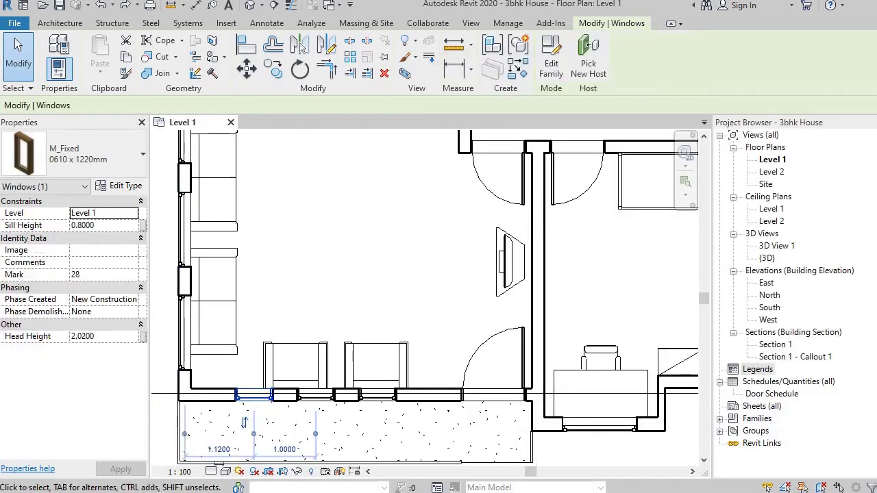
key("alt+Tab")
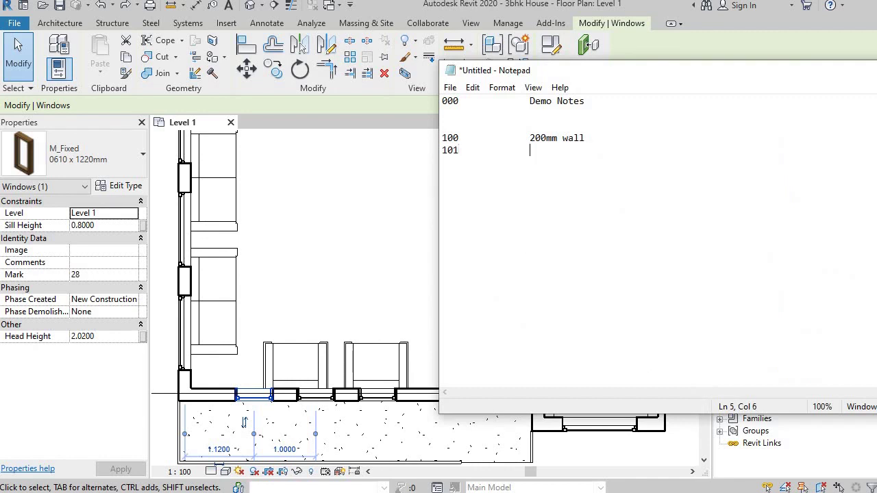
type("window 1 610x")
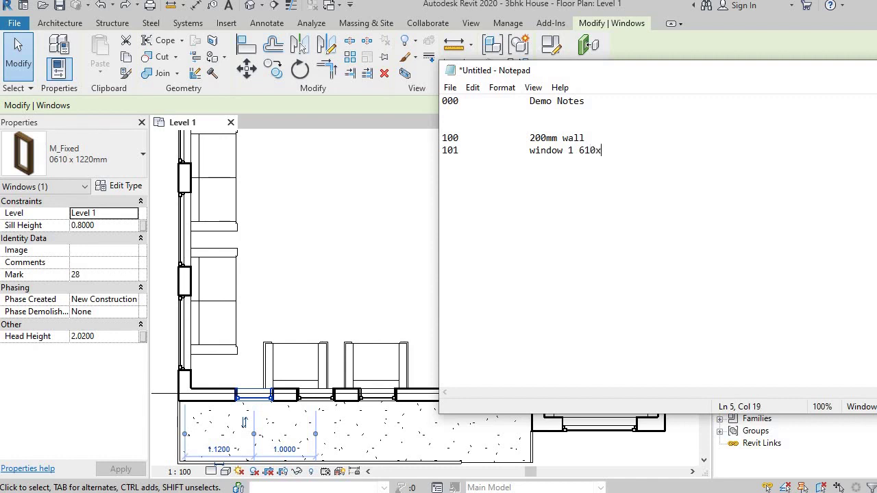
type("1220m")
type("m ")
Step: Add key 102 with the text "990x2000mm Single panel", based on the living room's entrance door in Revit
type("102")
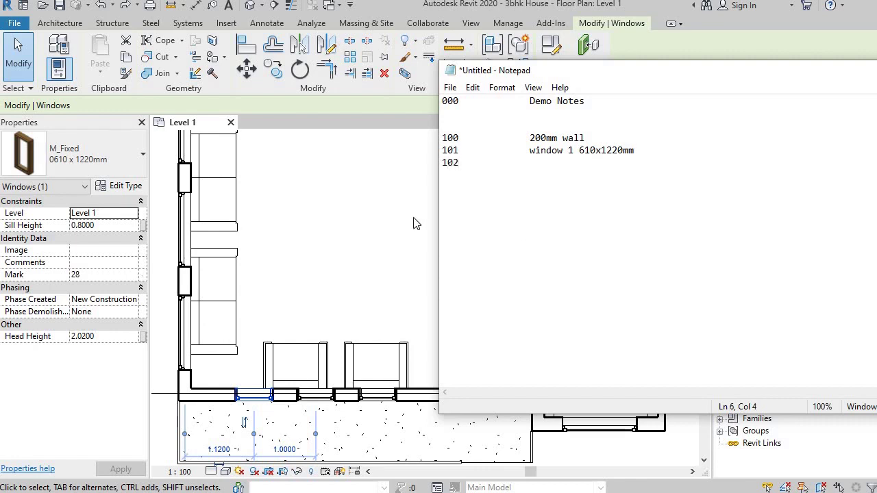
scroll(391, 243, "down", 3)
middle_click(340, 240)
middle_click_drag(340, 258, 269, 298)
left_click(370, 357)
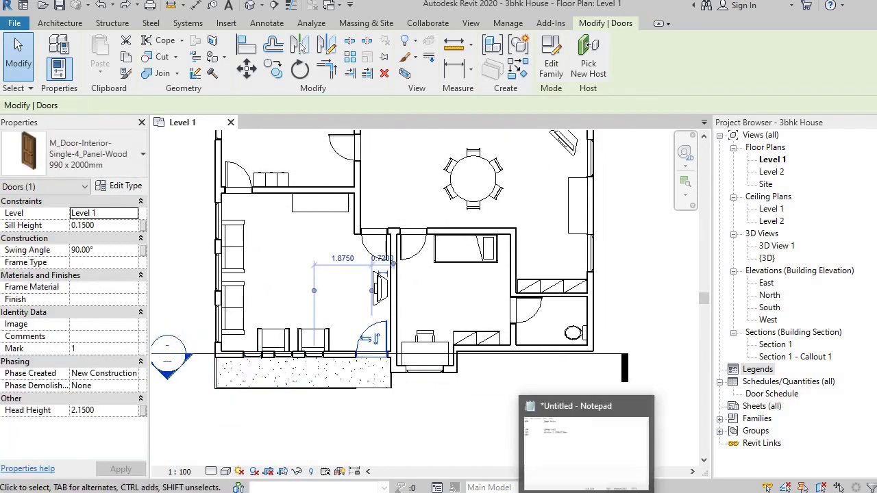
left_click(582, 425)
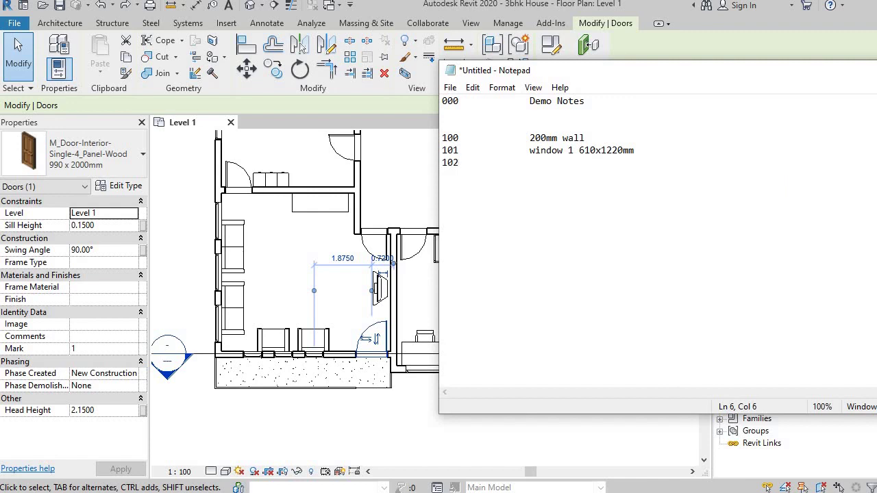
type("990x2000mm Sinf")
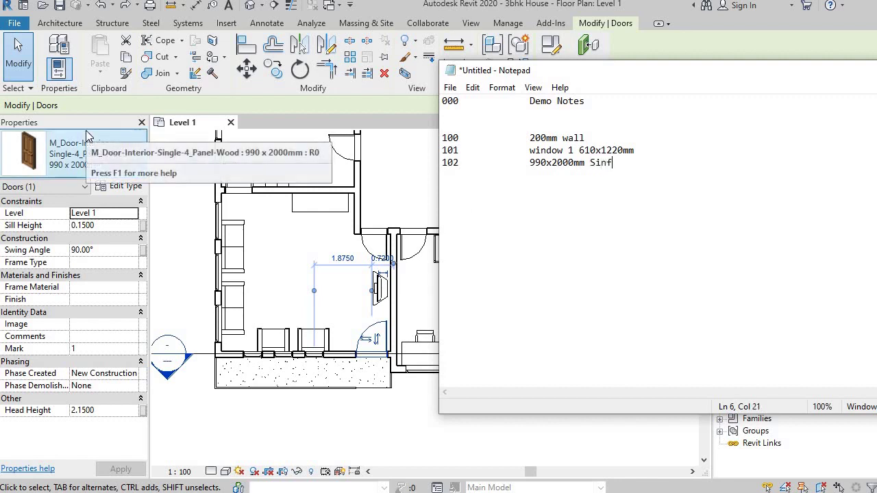
key("BackSpace")
type("gle")
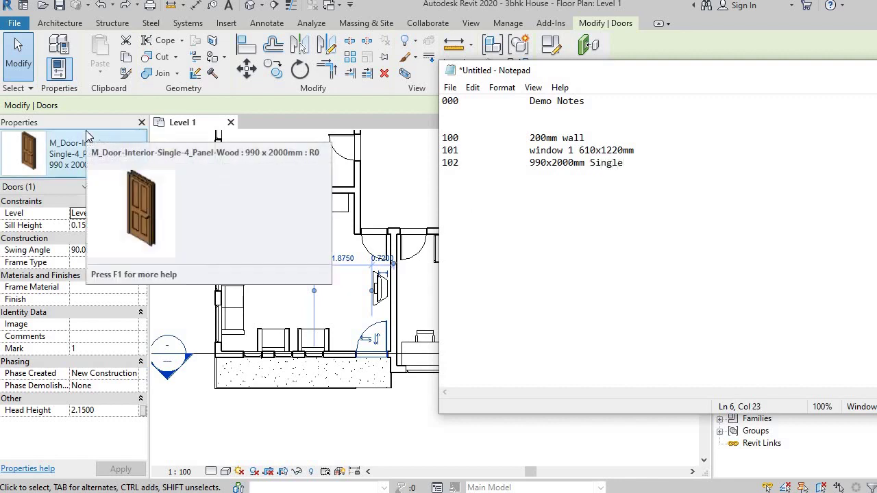
type(" panel")
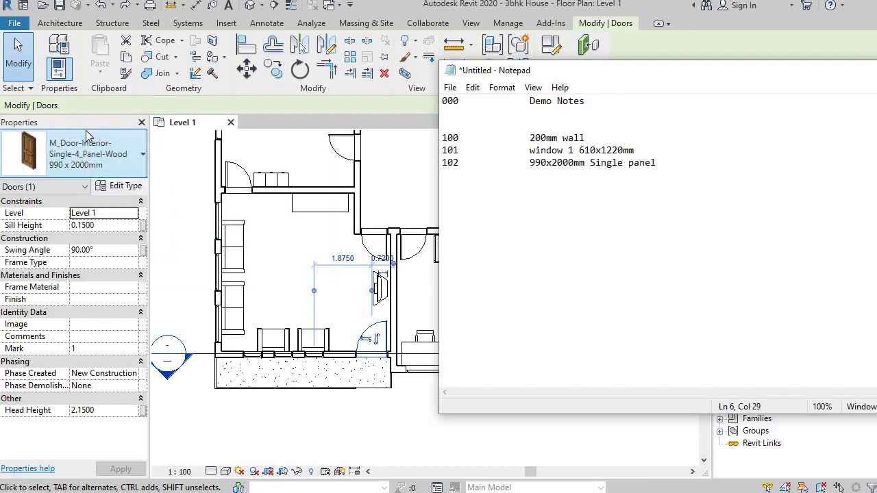
key("Return")
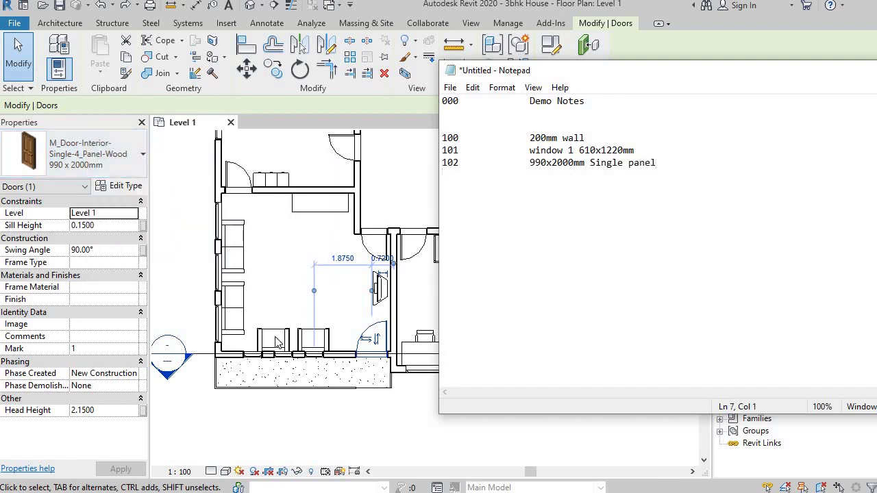
Step: Add key 103 with the text "window 2 1200x1200", based on the awning window behind the small bedroom's desk in Revit
scroll(276, 341, "up", 2)
scroll(322, 284, "down", 2)
middle_click(322, 267)
middle_click_drag(420, 293, 341, 360)
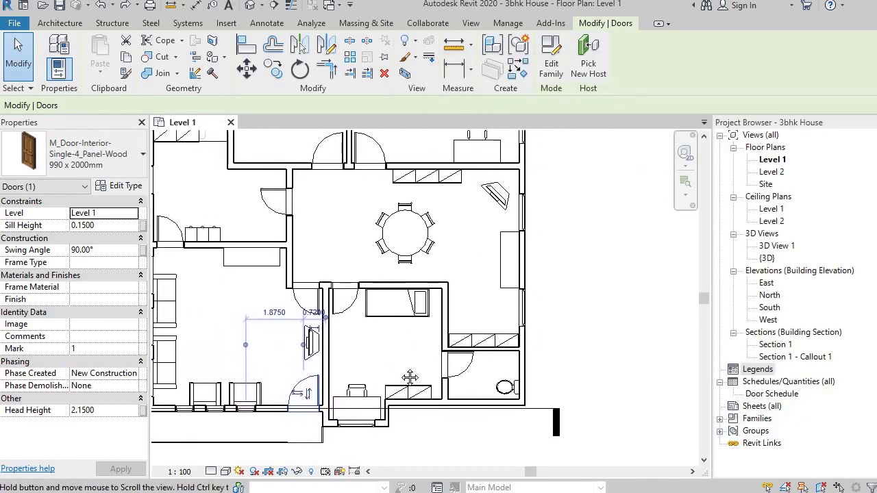
mouse_move(409, 377)
middle_mouse_down()
mouse_move(429, 429)
mouse_move(415, 386)
mouse_move(396, 370)
middle_mouse_up()
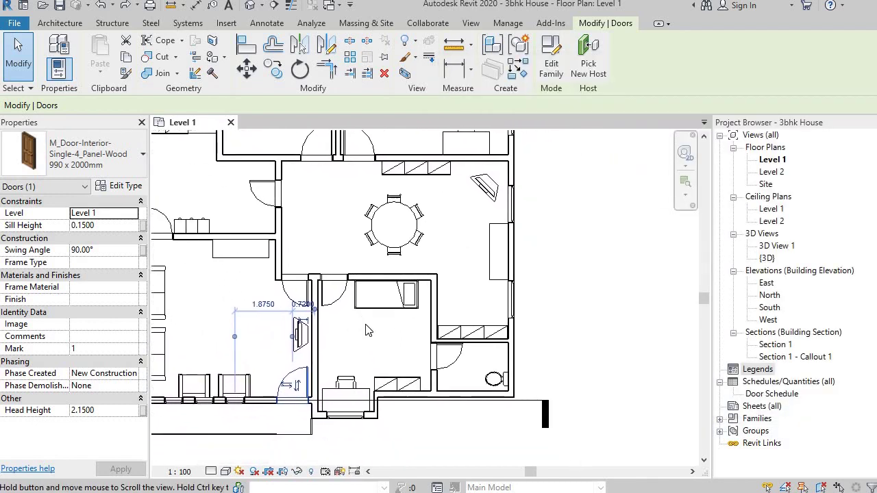
left_click(345, 416)
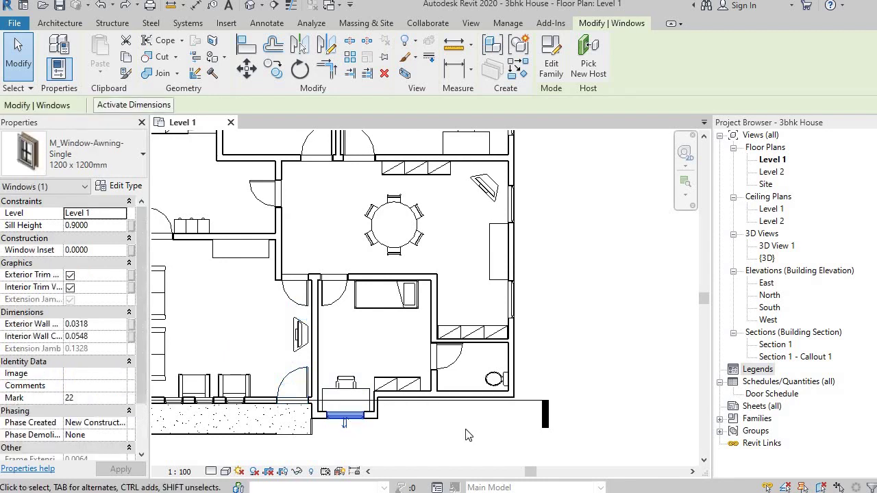
key("alt+Tab")
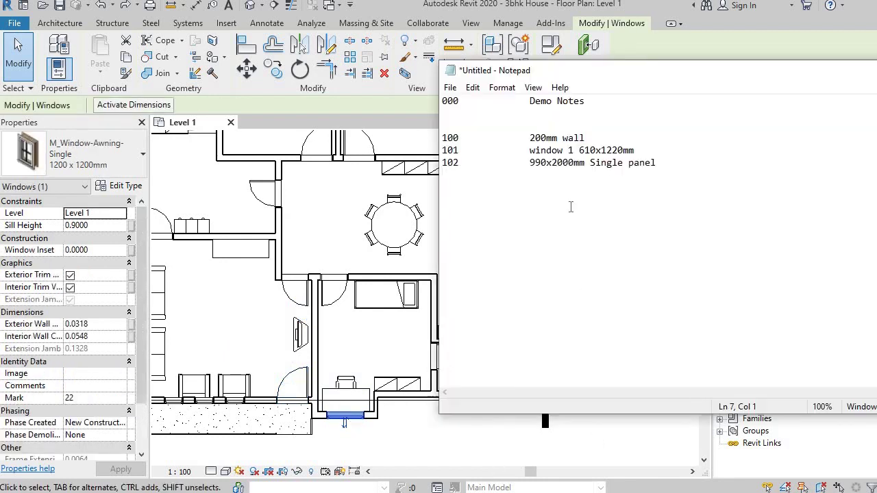
type("103\t\twindow 1200x1200")
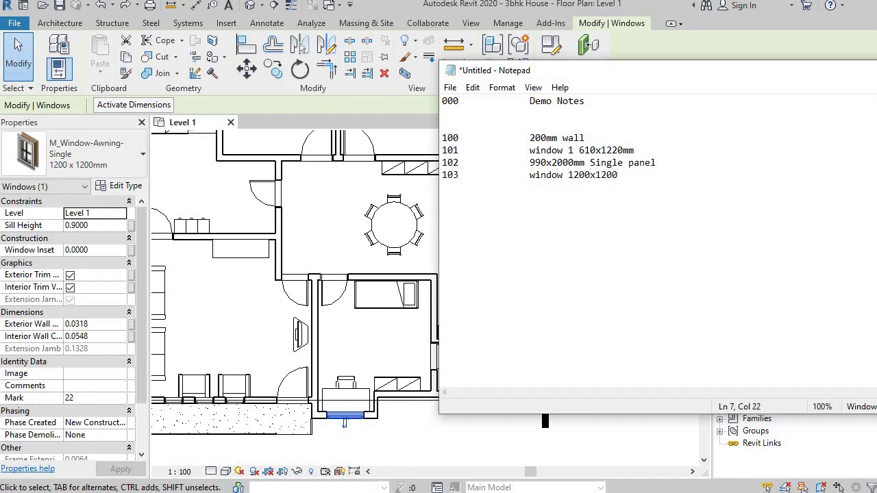
left_click(566, 177)
type("2")
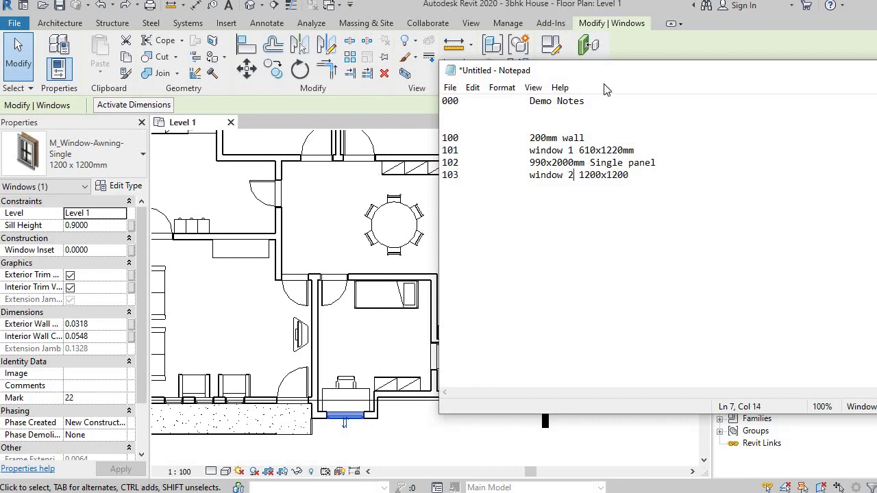
Step: Save the notes to the Desktop as the text file keynotedemo and return to the Revit floor plan
left_click_drag(602, 79, 453, 76)
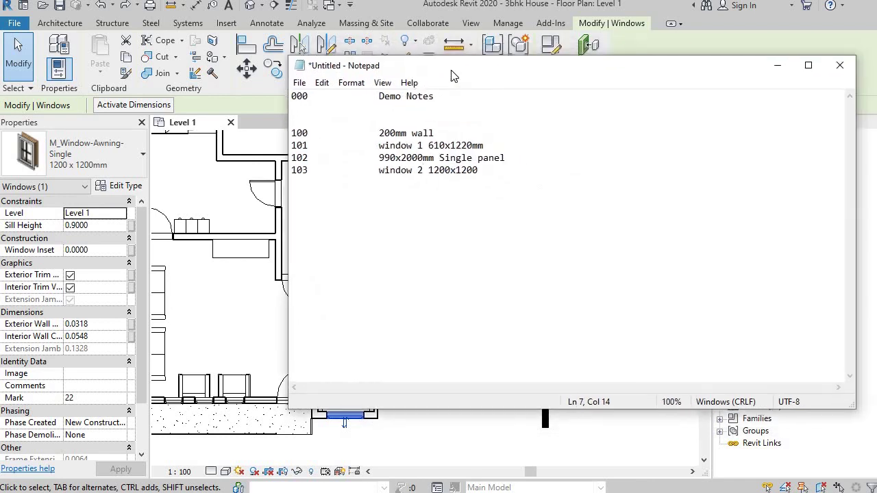
left_click(299, 83)
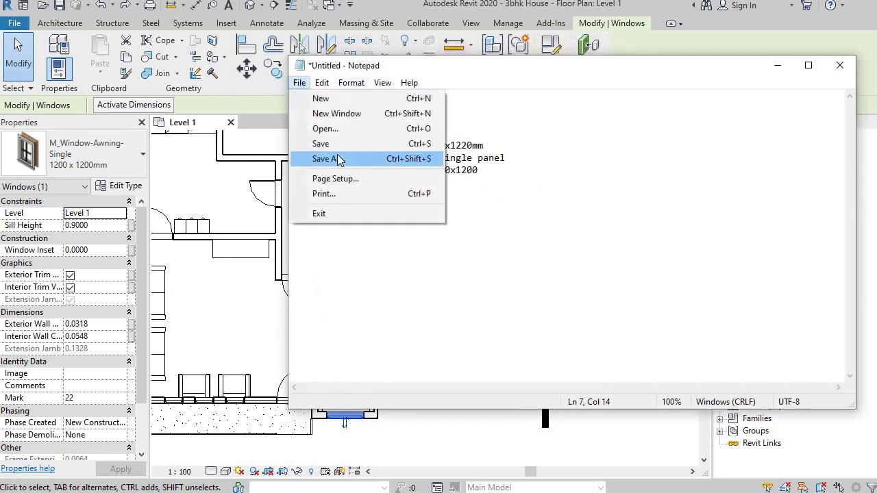
left_click(338, 159)
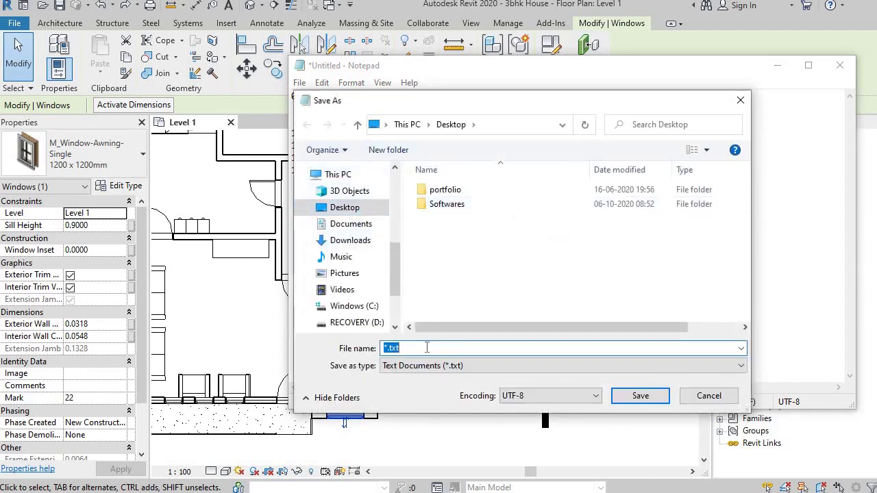
type("kw")
key("BackSpace")
type("eynotedemo")
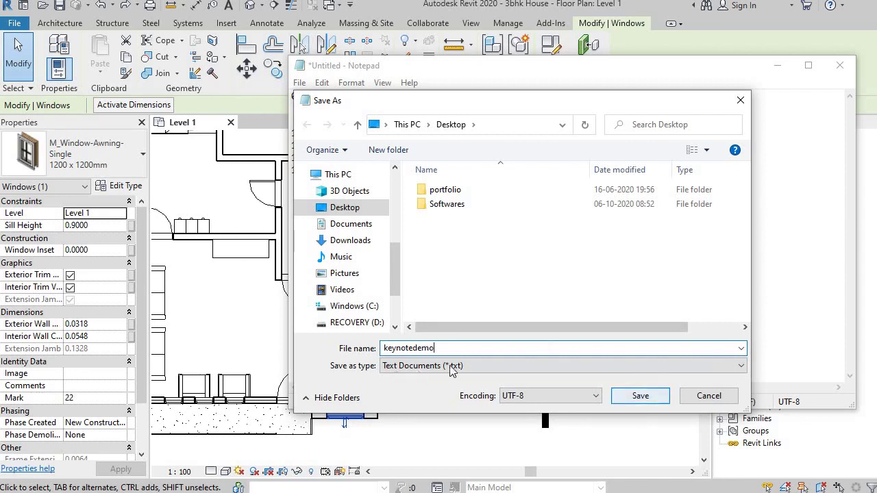
left_click(642, 397)
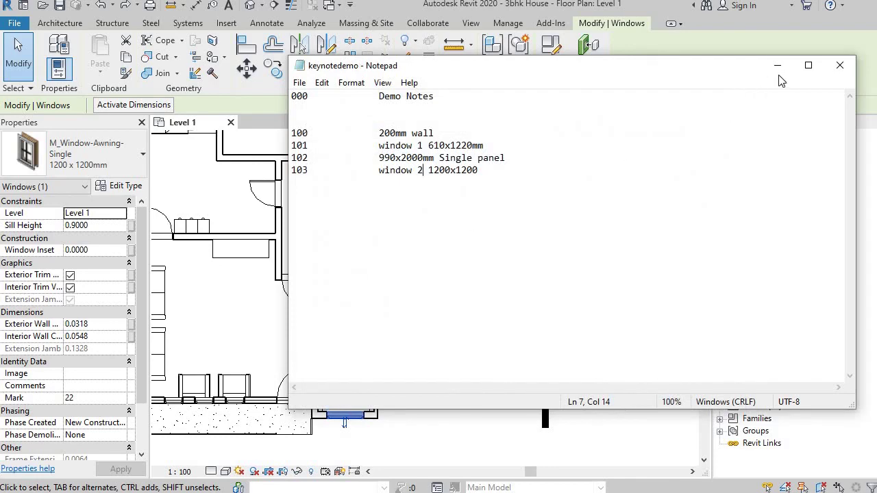
left_click(778, 65)
scroll(572, 229, "down", 2)
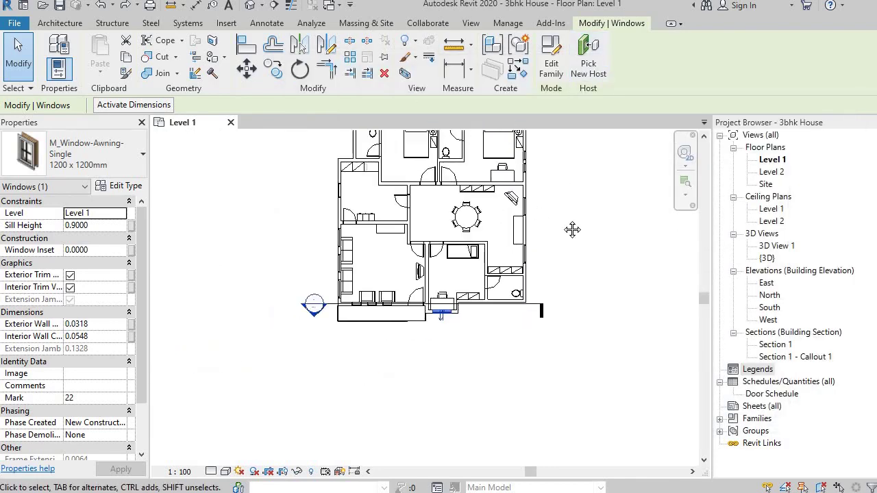
Step: Load the Desktop file keynotedemo.txt as the project's keynote table, with an absolute path and numbering by keynote
middle_click_drag(572, 230, 577, 291)
left_click(273, 23)
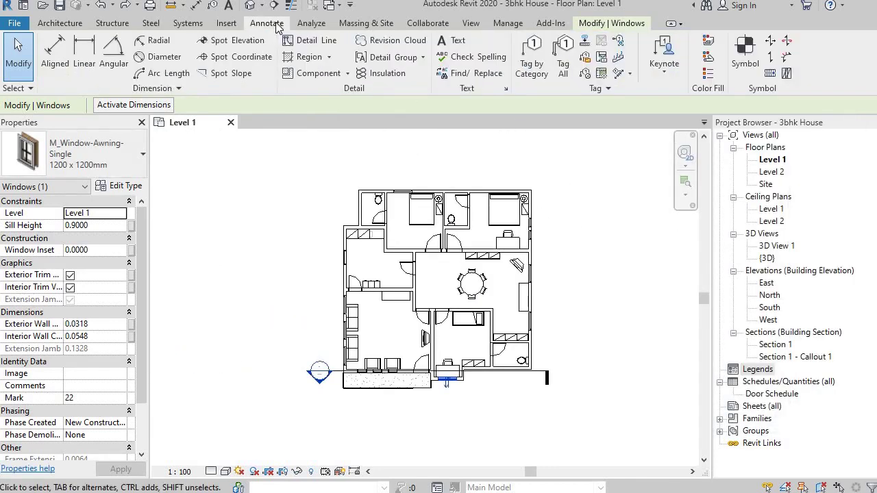
left_click(671, 75)
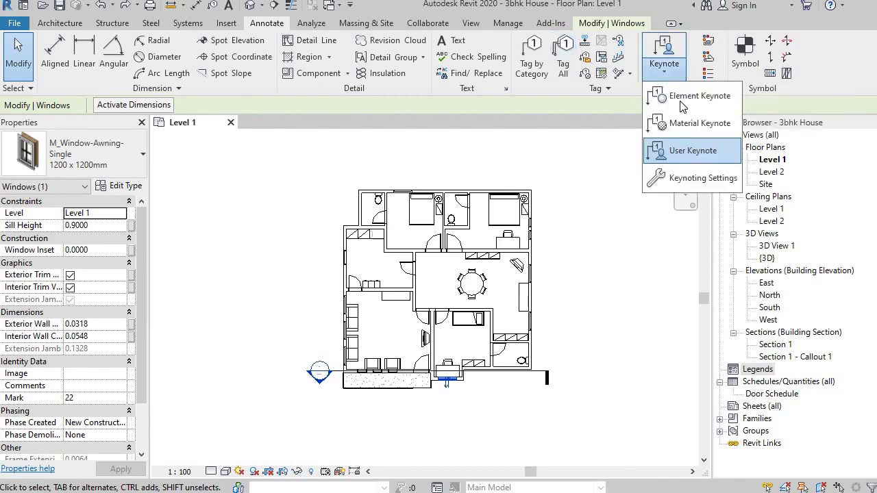
left_click(698, 180)
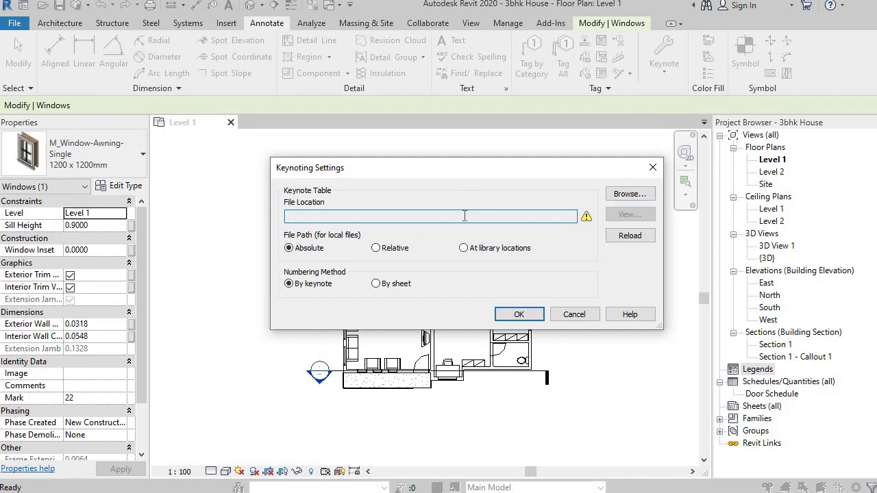
left_click(624, 196)
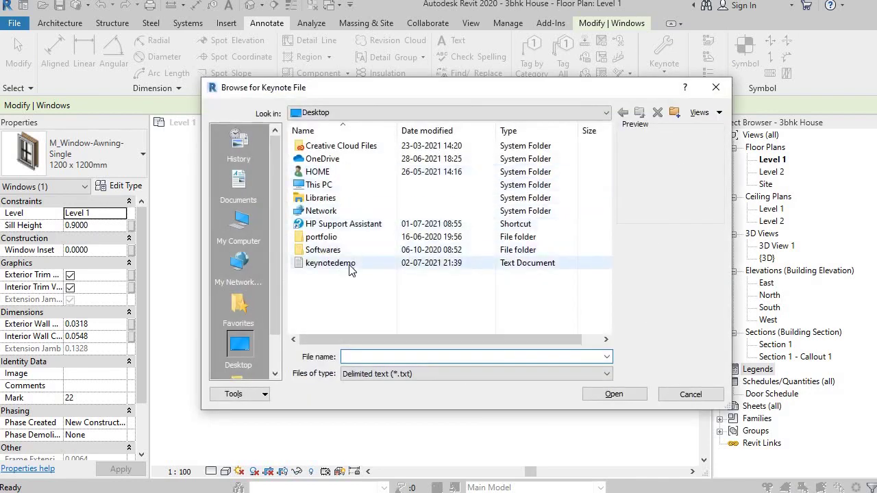
left_click(349, 268)
left_click(614, 394)
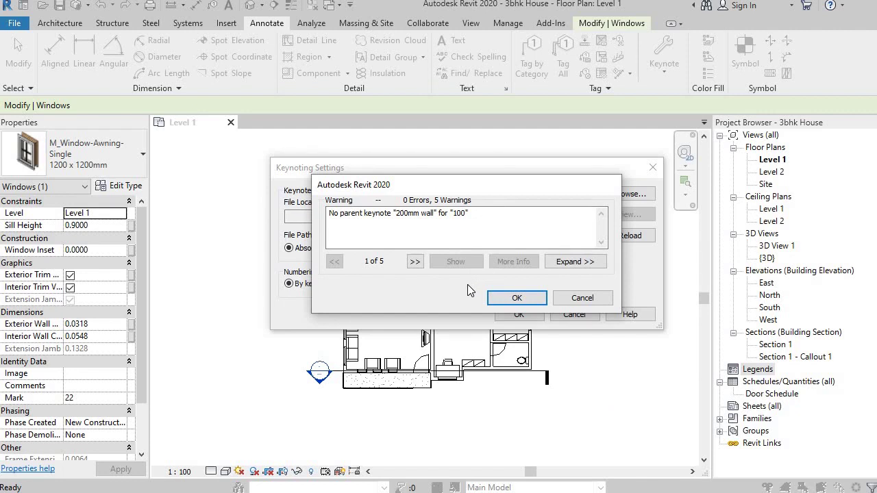
left_click(505, 298)
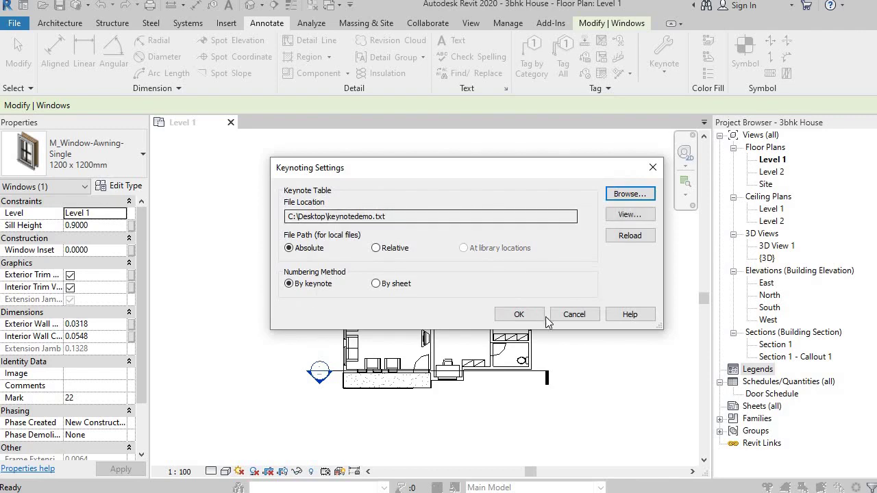
left_click(531, 317)
left_click(616, 234)
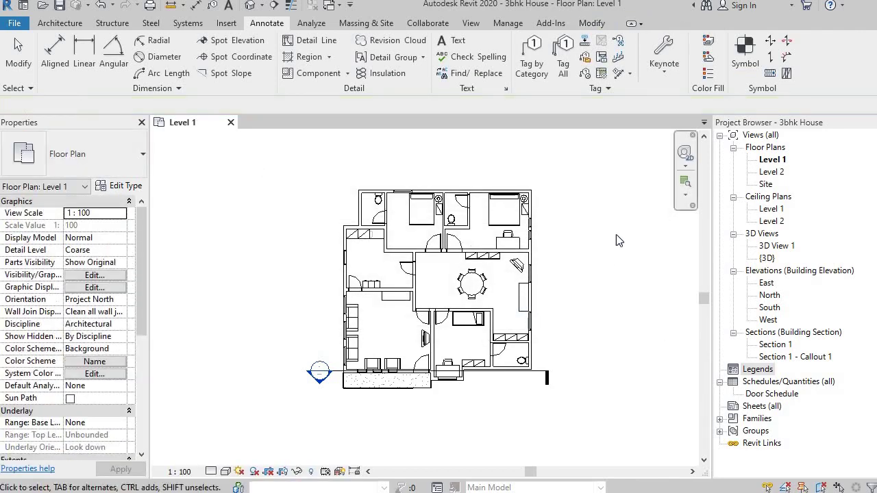
Step: Try to tag the north exterior wall with a material keynote, dismissing the keynote list without choosing a key
middle_click_drag(616, 234, 529, 194)
scroll(414, 281, "up", 2)
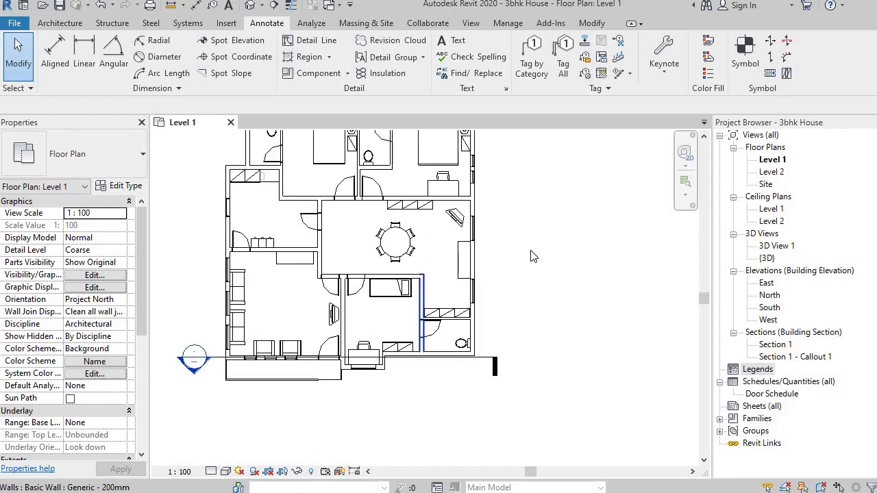
left_click(660, 74)
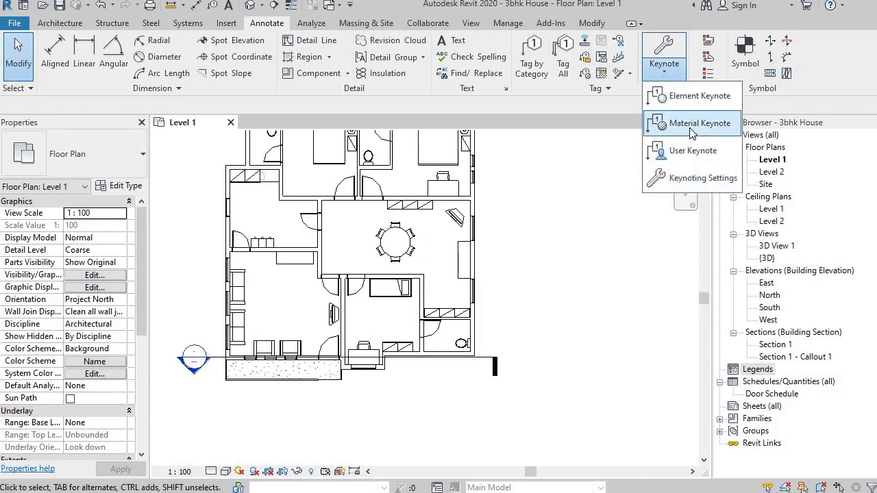
left_click(656, 121)
middle_click_drag(559, 167, 580, 315)
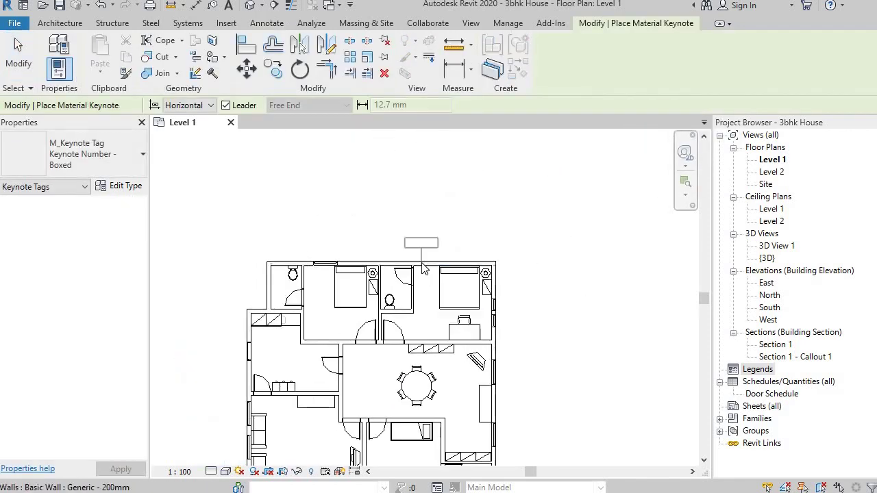
left_click(423, 261)
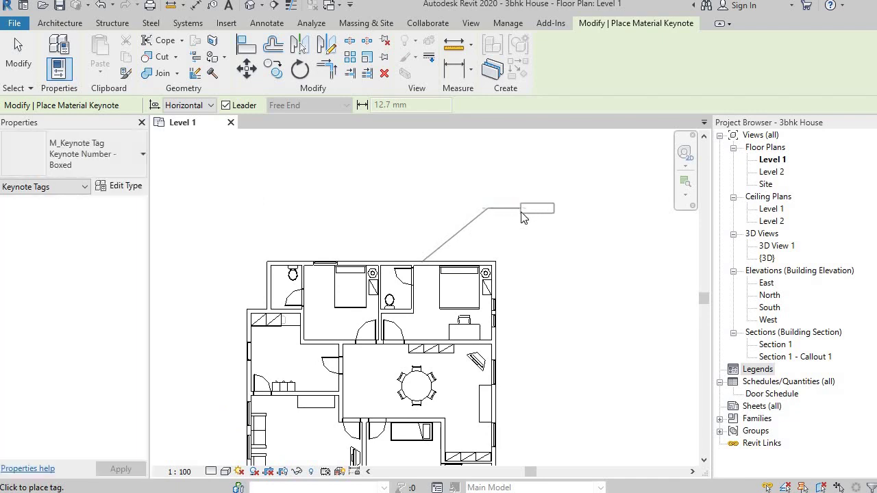
left_click(549, 214)
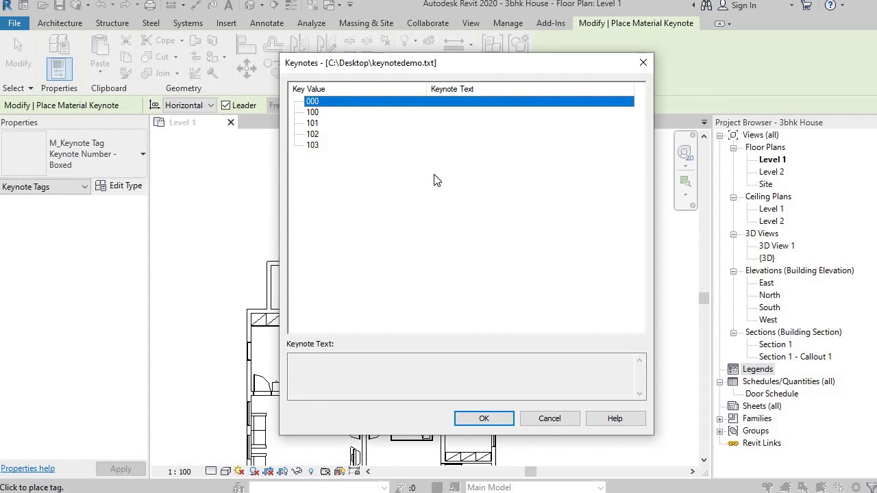
left_click(549, 419)
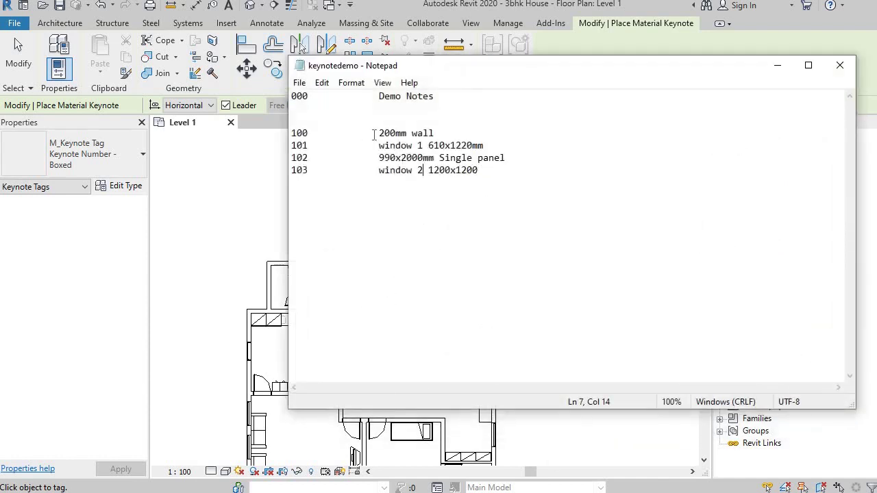
Step: In the keynotedemo notes in Notepad, remove the extra tab between key and text on lines 000, 100, 101, 102 and 103
key("BackSpace")
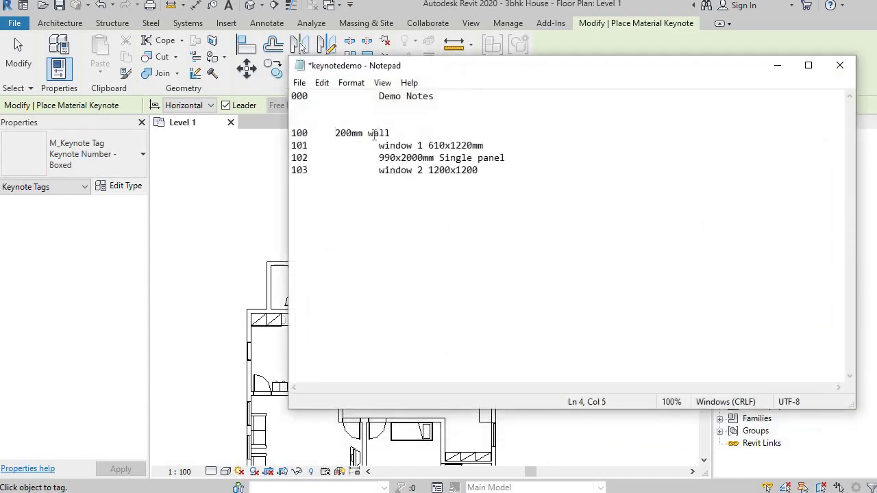
key("BackSpace")
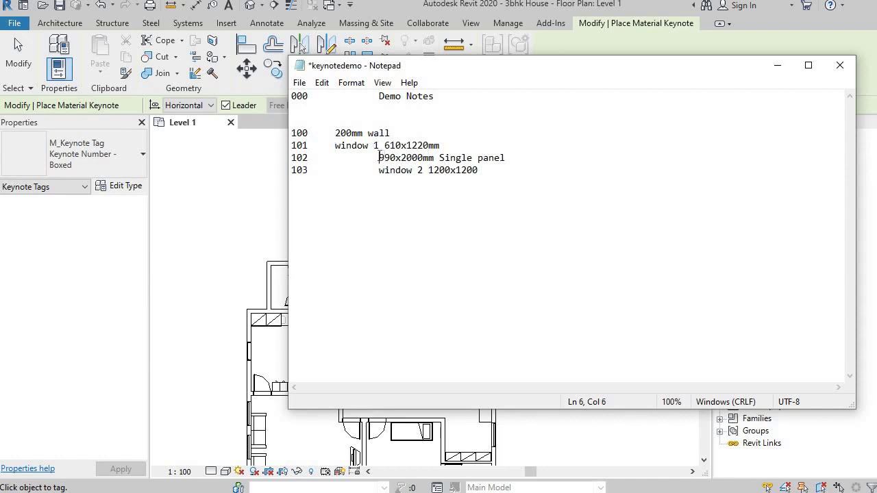
key("BackSpace")
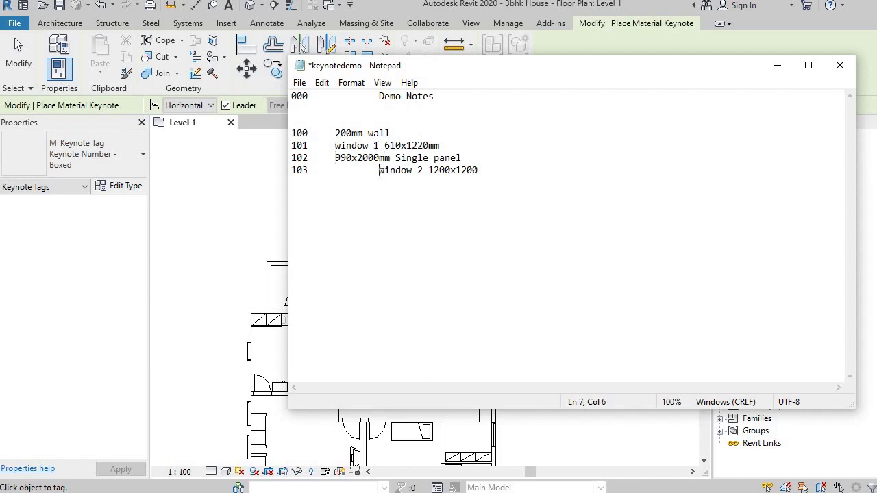
key("BackSpace")
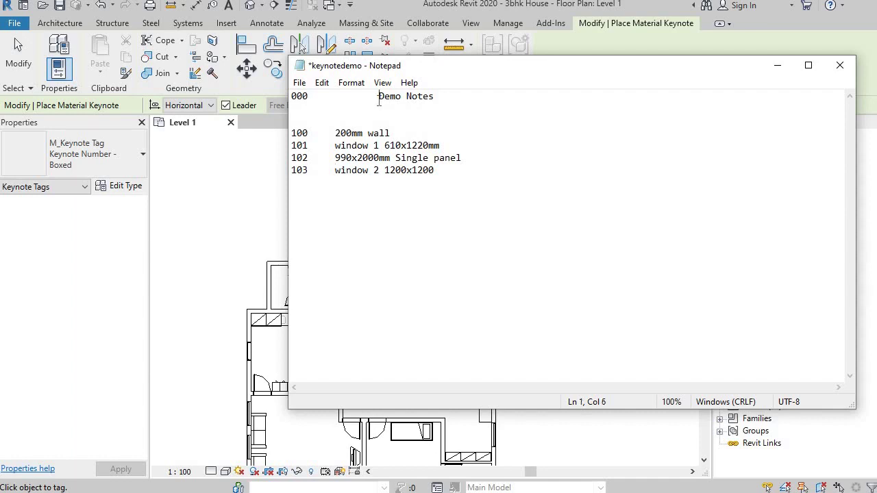
key("BackSpace")
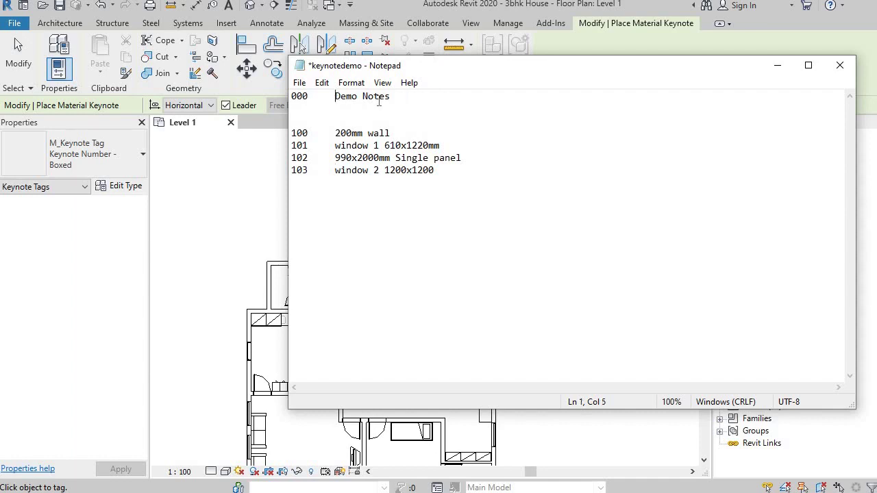
Step: Save the corrected notes over keynotedemo on the Desktop and close Notepad to return to Revit
left_click(299, 83)
left_click(322, 159)
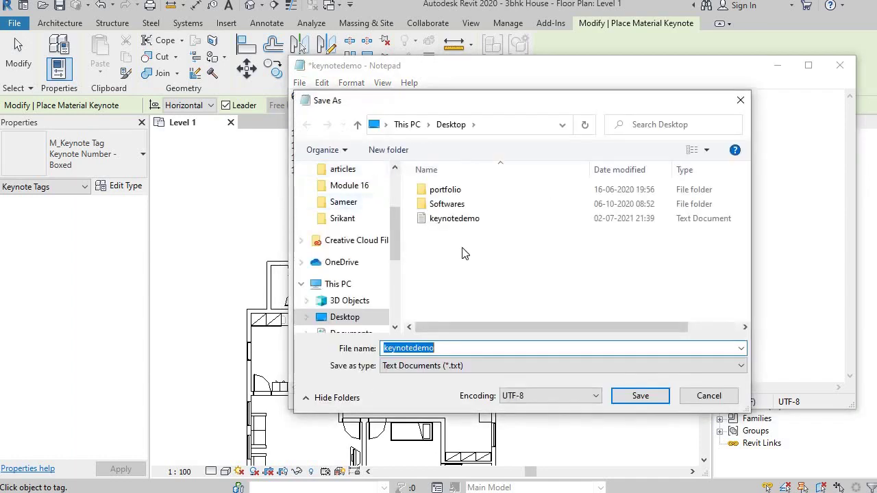
left_click(454, 218)
left_click(634, 396)
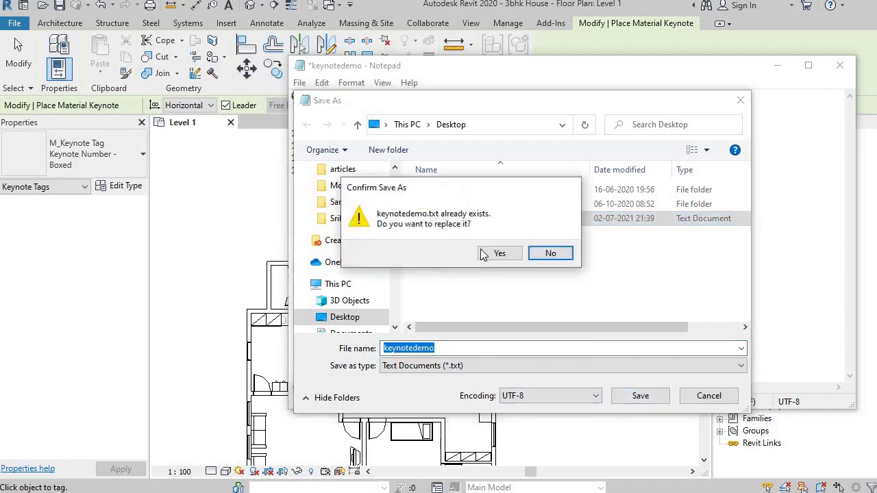
left_click(498, 253)
left_click(828, 70)
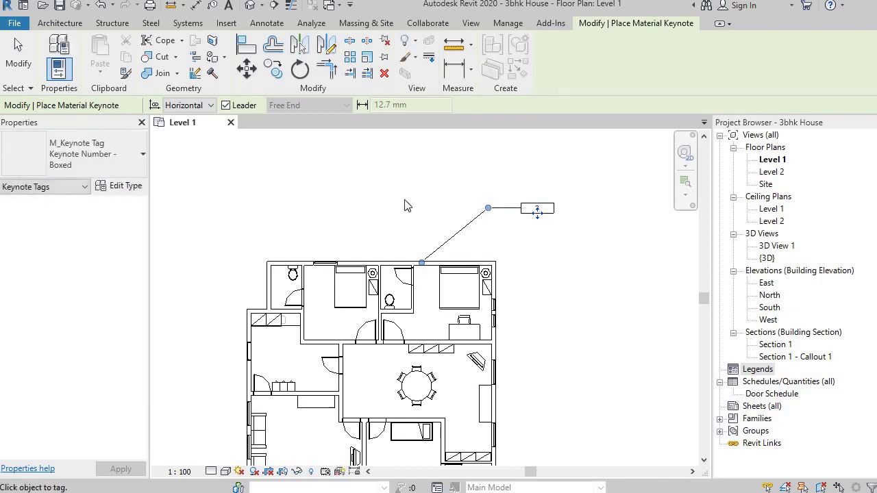
Step: Leave the keynote command and delete the empty material keynote tag above the north wall
scroll(380, 198, "down", 2)
key("Escape")
left_click(457, 209)
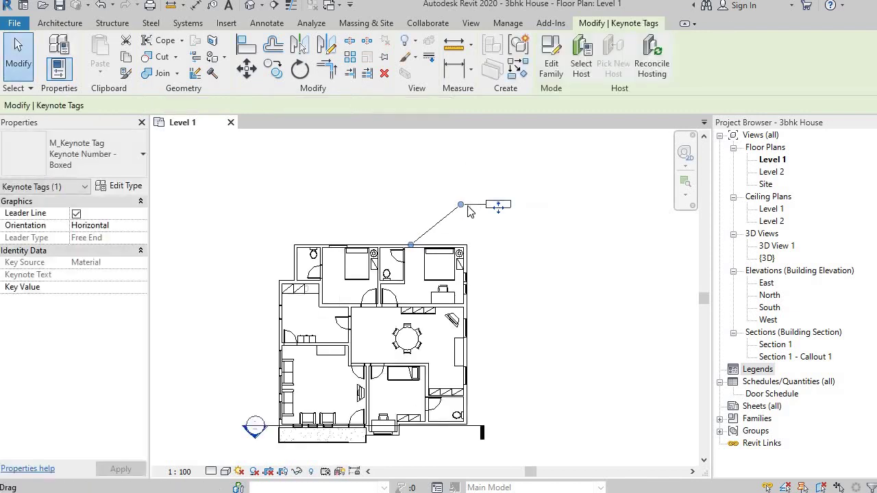
key("Escape")
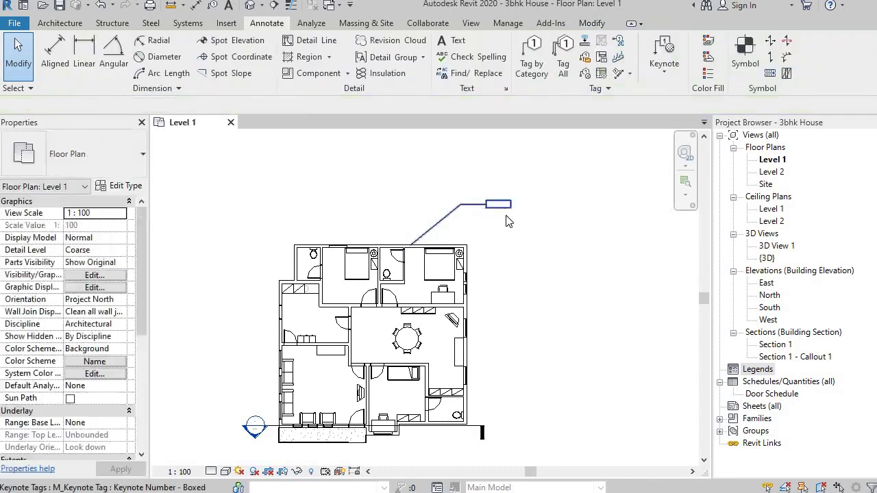
left_click(504, 217)
key("Delete")
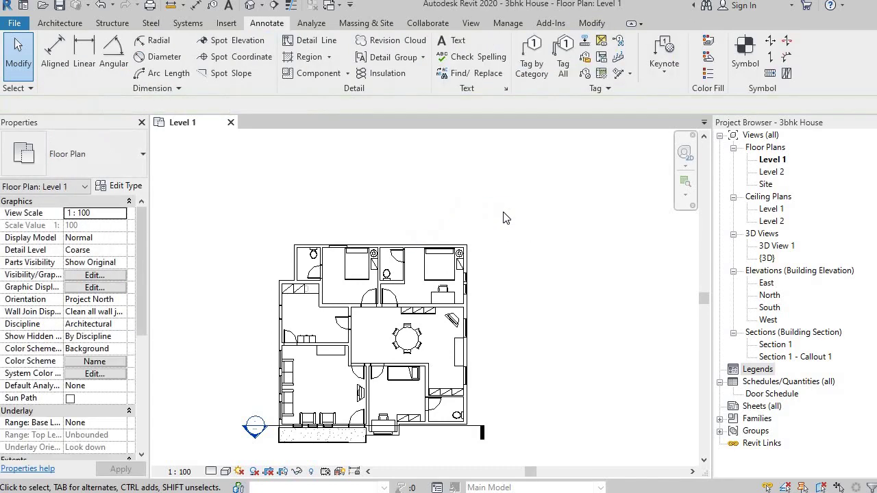
Step: Reload the corrected keynotedemo.txt from the Desktop as the project's keynote table
left_click(667, 73)
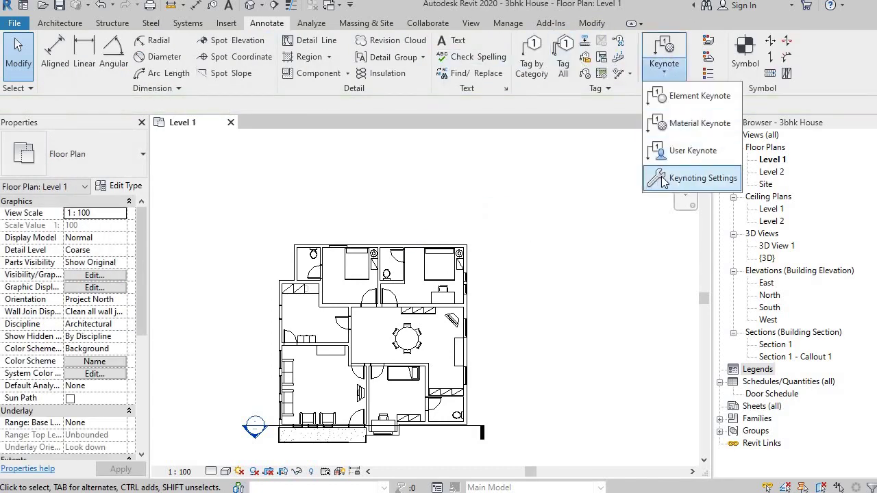
left_click(693, 176)
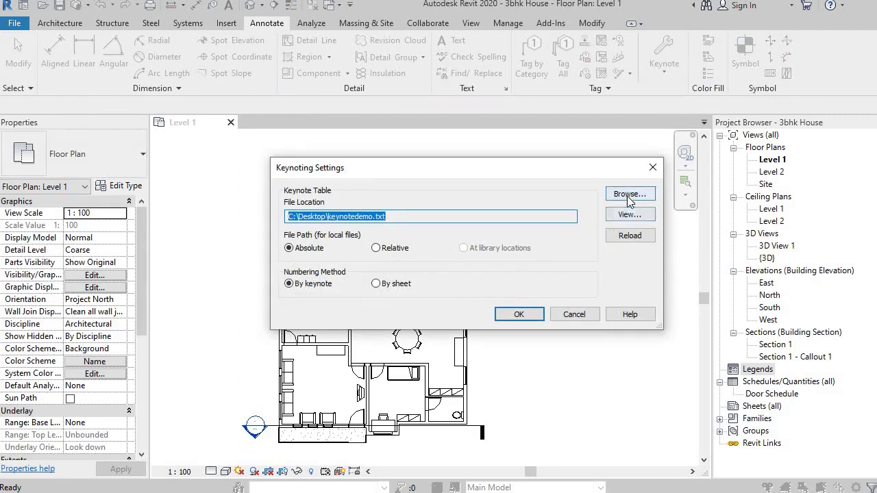
left_click(629, 195)
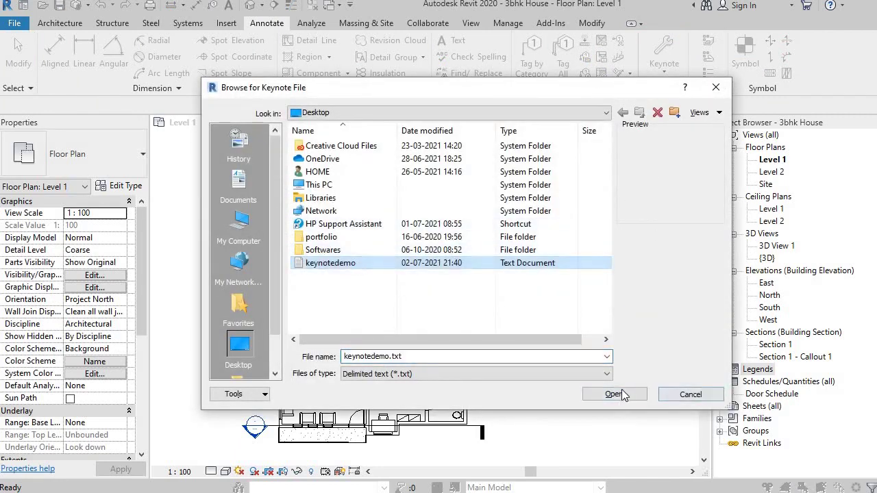
left_click(617, 395)
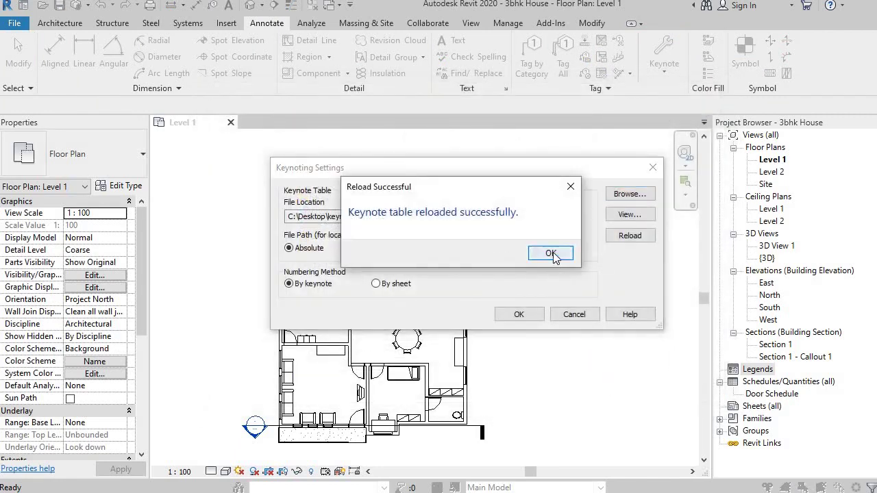
left_click(552, 253)
left_click(519, 314)
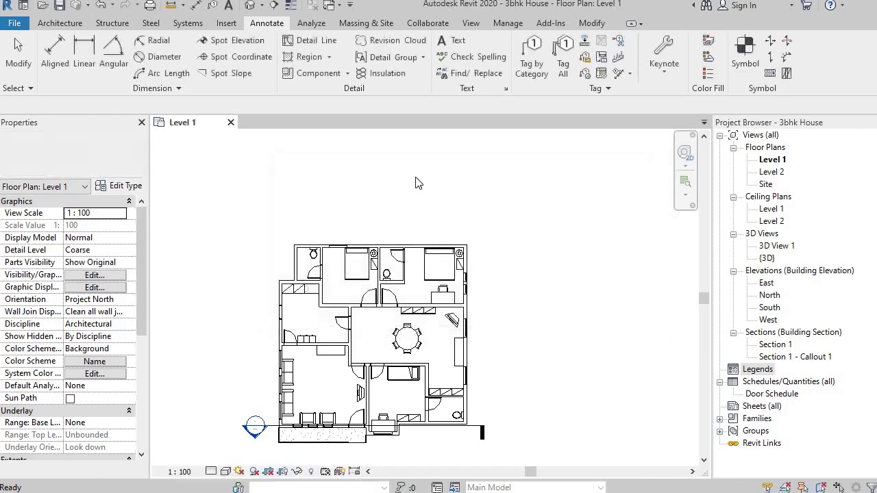
Step: Place a user keynote tag for the living room's west exterior wall, using key 100 "200mm wall"
middle_click_drag(511, 162, 562, 159)
left_click(663, 53)
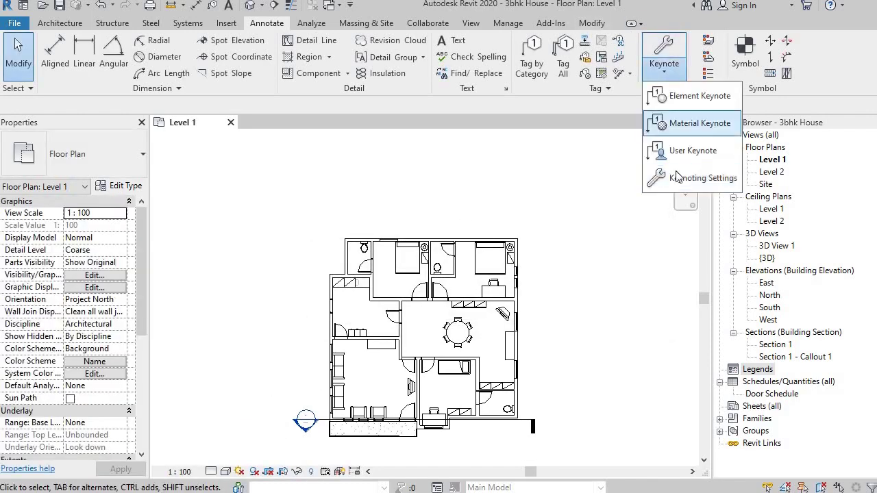
left_click(689, 150)
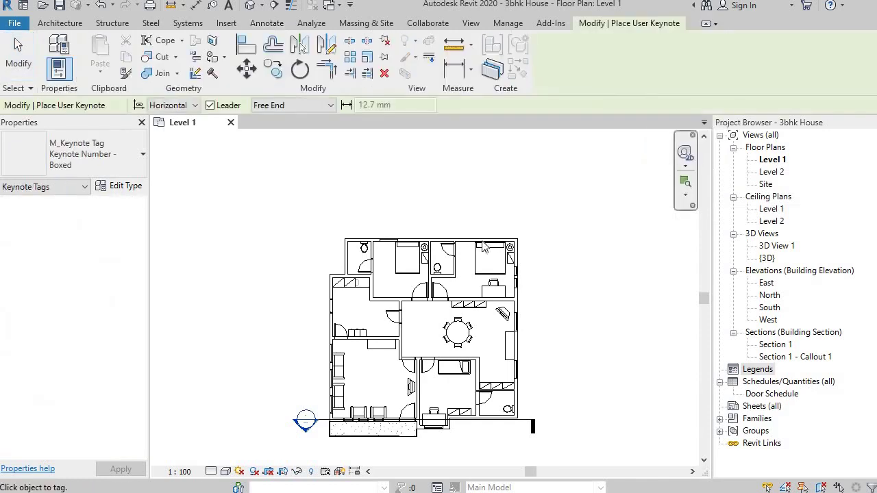
scroll(484, 248, "up", 5)
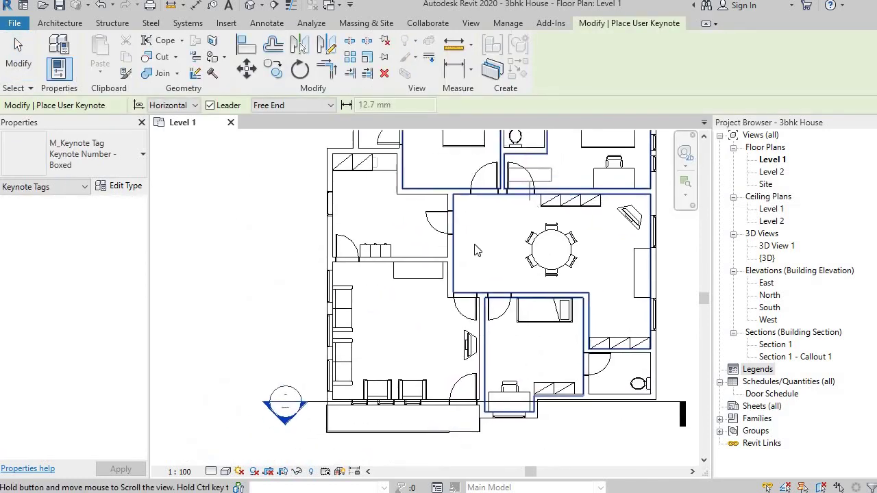
left_click(314, 376)
left_click(222, 358)
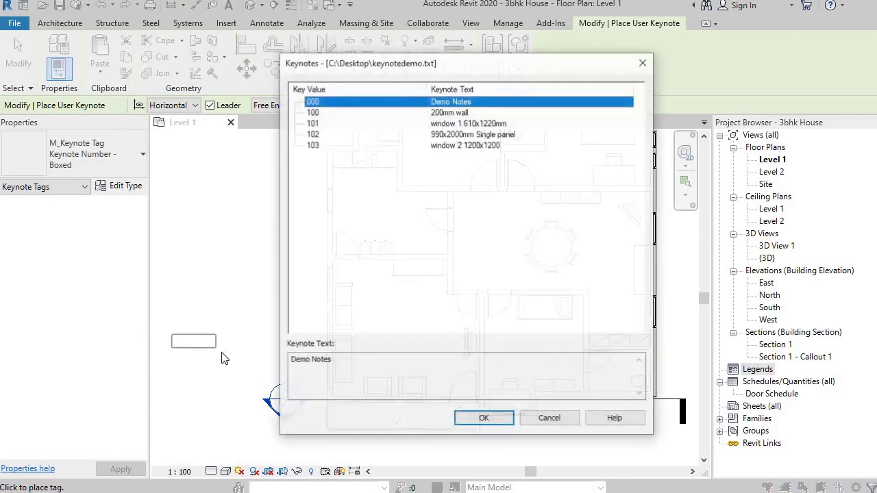
left_click(452, 113)
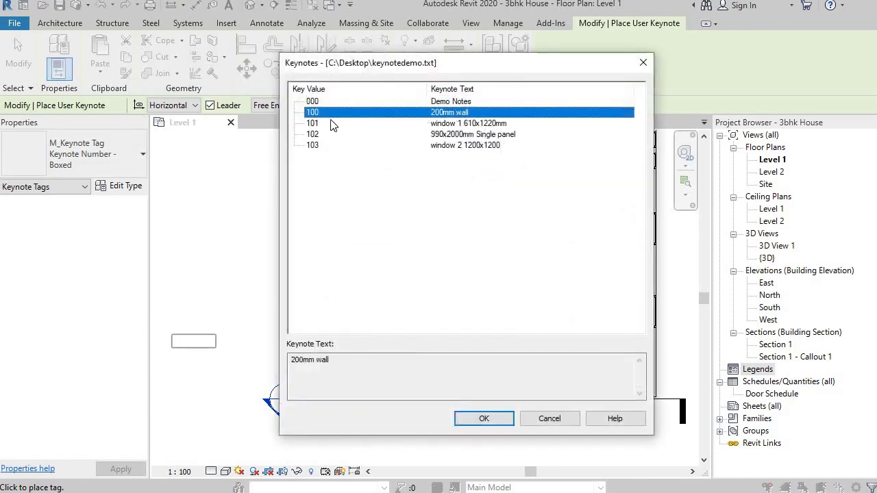
left_click(484, 419)
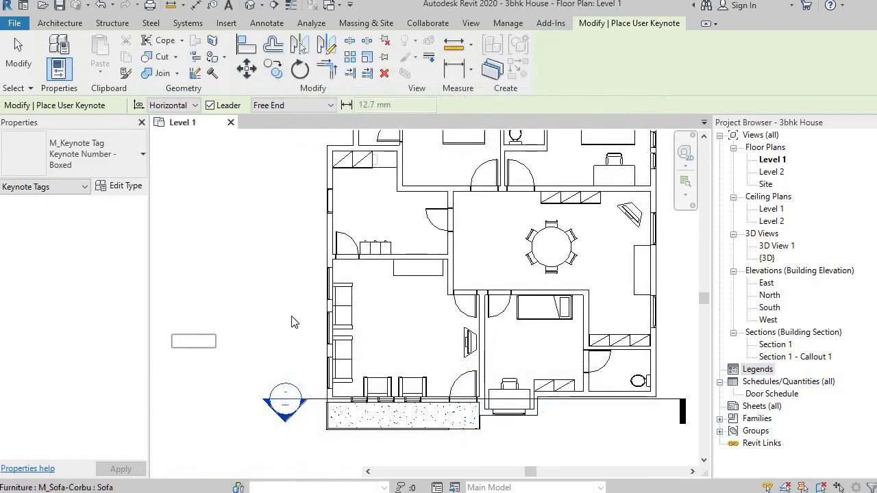
Step: Place a user keynote tag for the westernmost window in the living room's south wall, using key 101 "window 1 610x1220mm"
scroll(523, 312, "up", 3)
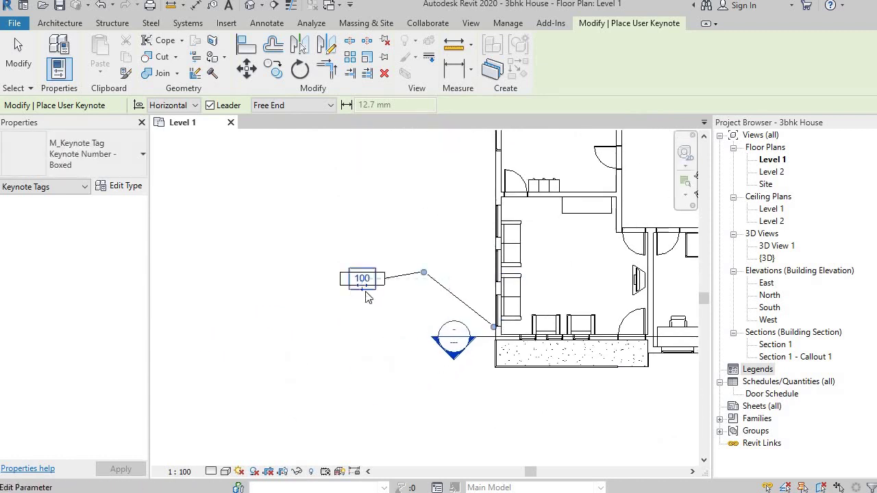
middle_click_drag(422, 336, 389, 304)
scroll(477, 317, "up", 2)
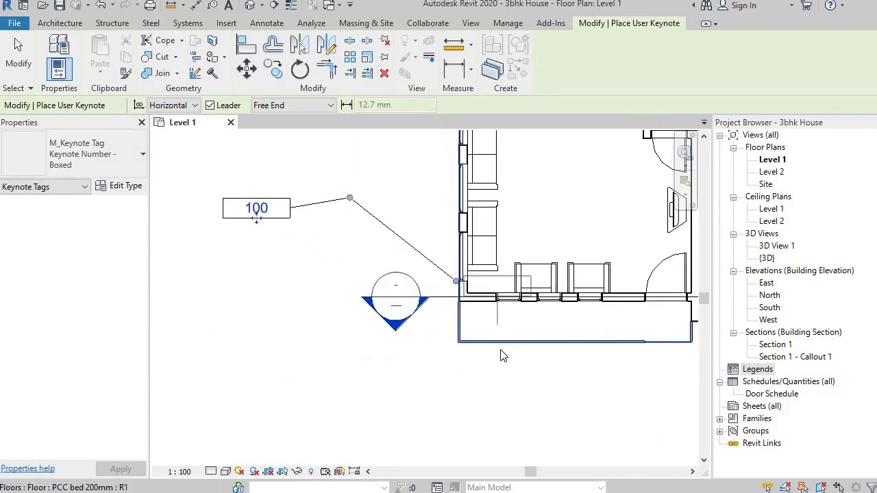
left_click(507, 305)
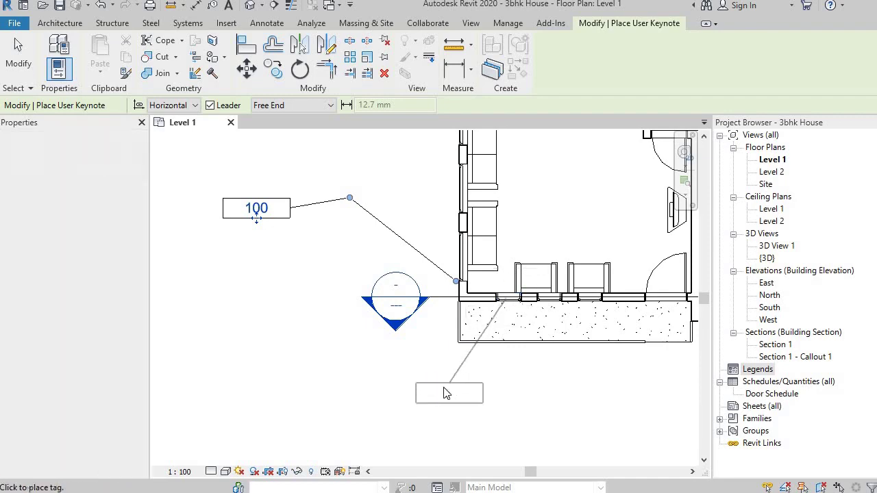
left_click(444, 387)
left_click(326, 402)
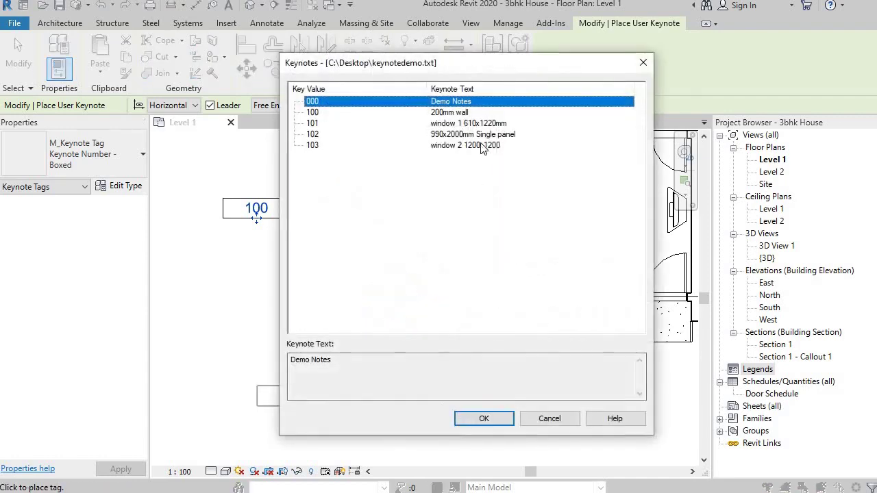
left_click(457, 114)
left_click(456, 125)
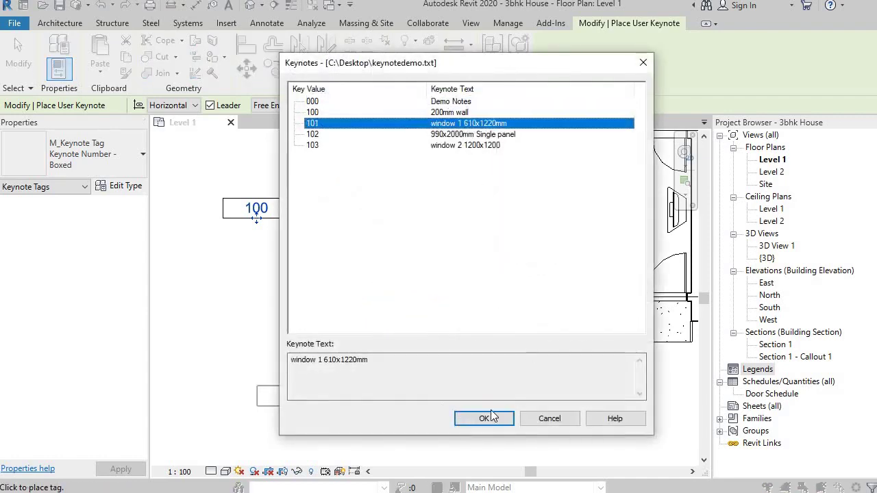
left_click(486, 417)
Step: Place a user keynote tag for the living room's south entrance door, using key 102 "990x2000mm Single panel"
middle_click_drag(619, 368, 387, 347)
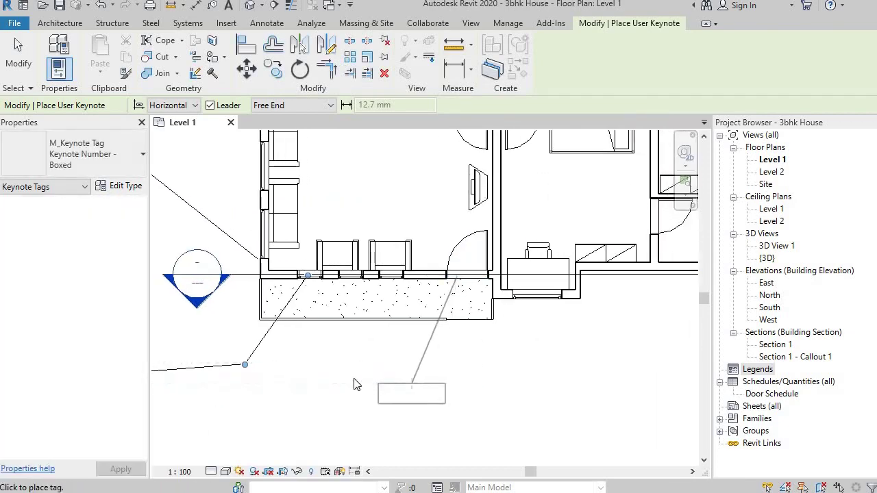
left_click(320, 384)
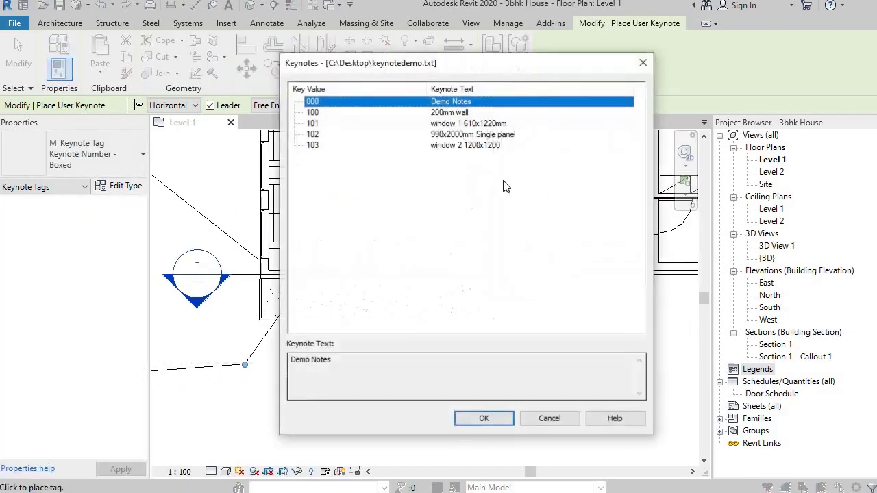
left_click(473, 134)
left_click(488, 419)
Step: Place a user keynote tag for the south window behind the bedroom desk, using key 103 "window 2 1200x1200"
scroll(507, 342, "up", 2)
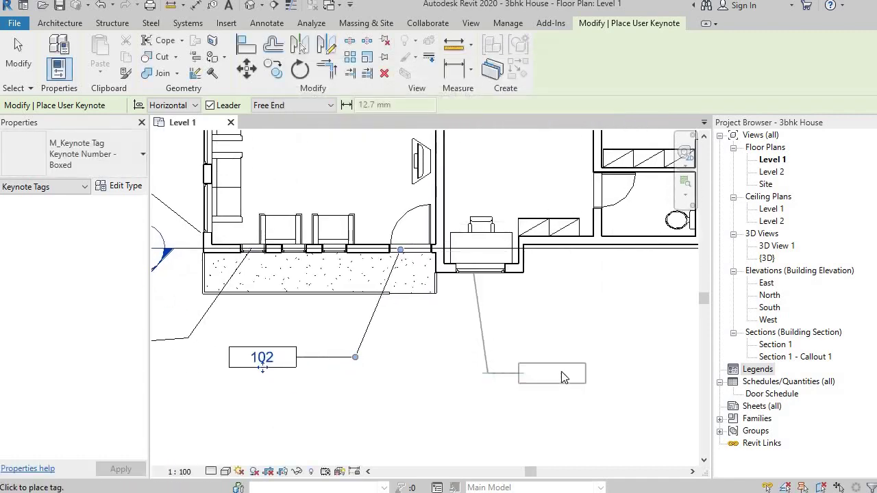
left_click(558, 419)
left_click(491, 146)
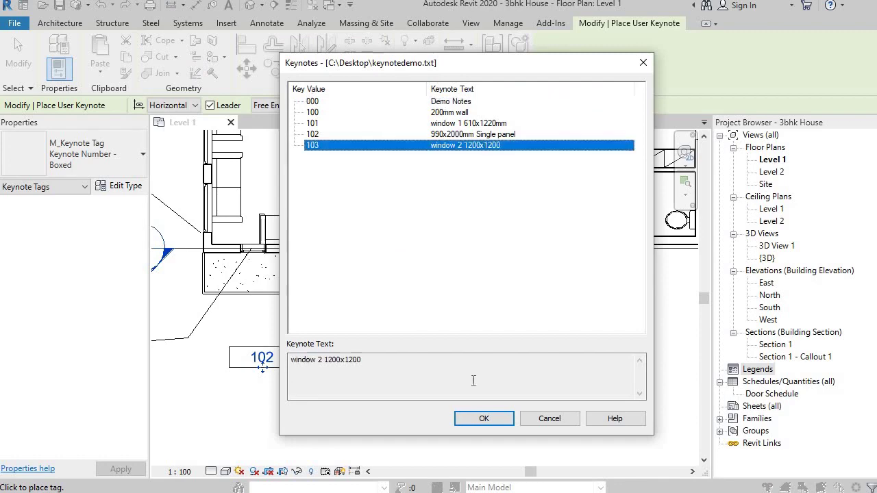
left_click(479, 418)
Step: Examine the four keynote tags placed around the southwest side of the Level 1 plan
scroll(467, 392, "down", 4)
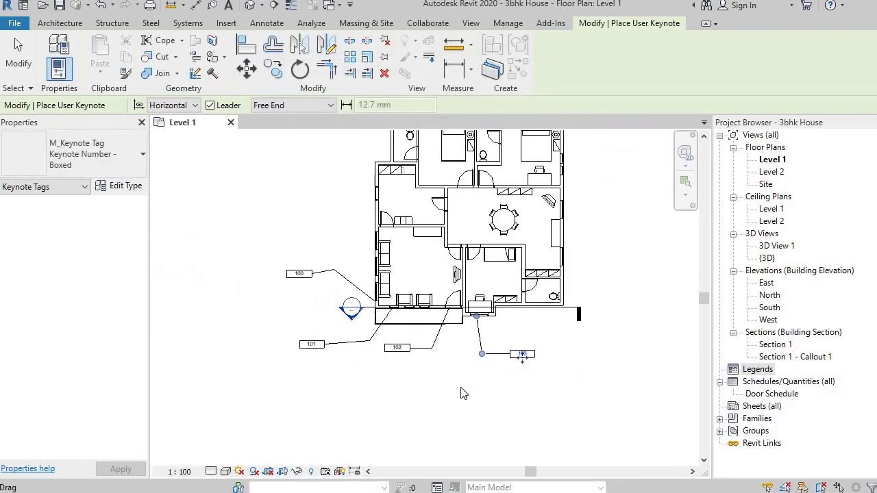
scroll(366, 346, "up", 3)
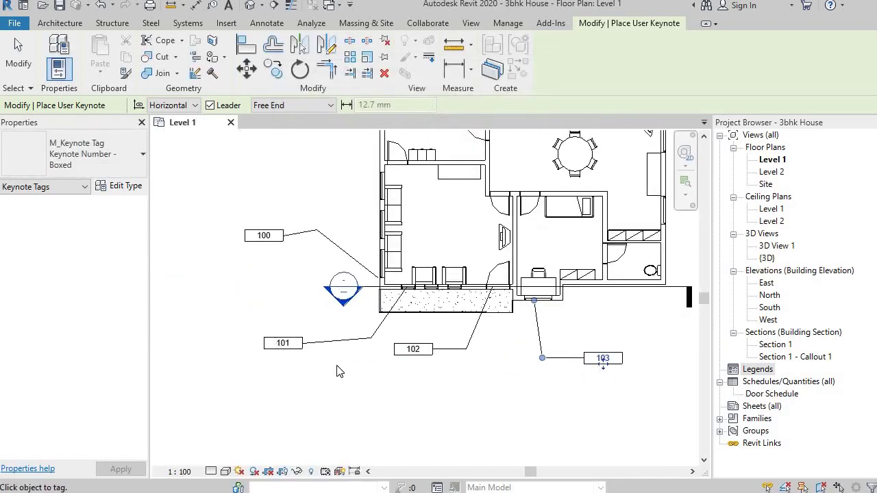
scroll(588, 386, "down", 2)
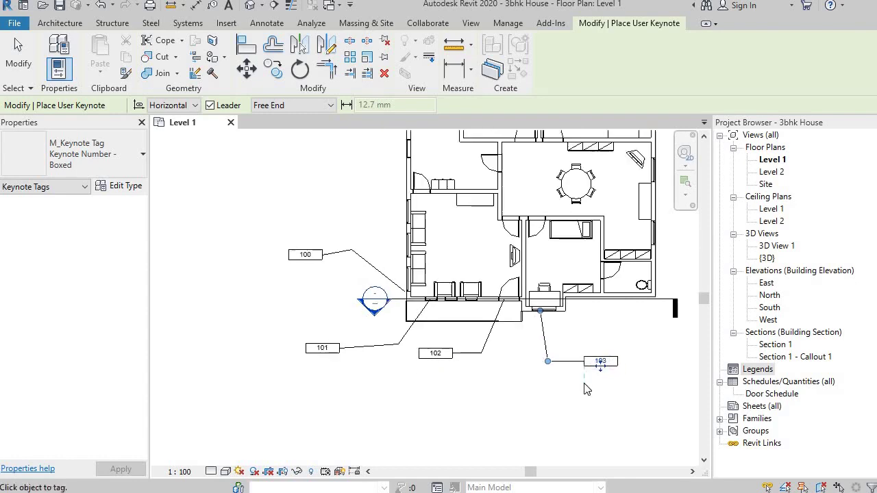
mouse_move(636, 384)
middle_mouse_down()
mouse_move(553, 386)
mouse_move(549, 378)
middle_mouse_up()
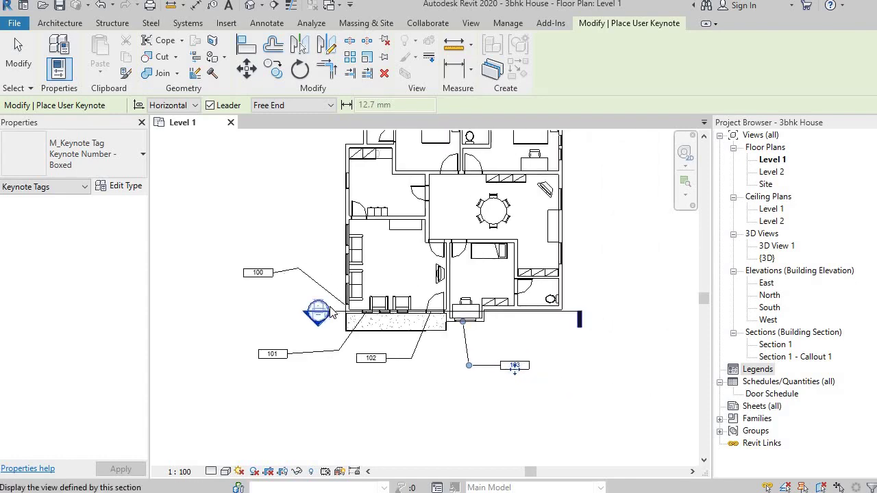
scroll(329, 306, "down", 2)
scroll(260, 302, "up", 2)
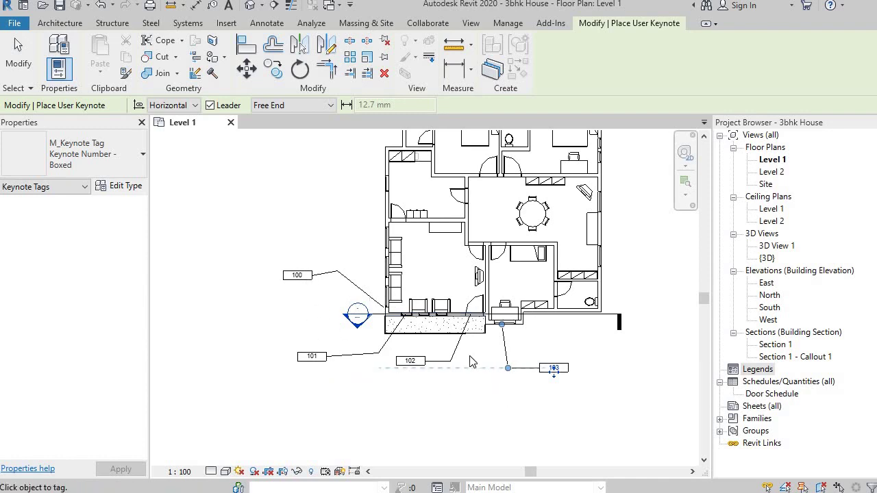
middle_click_drag(418, 376, 320, 407)
scroll(384, 348, "down", 2)
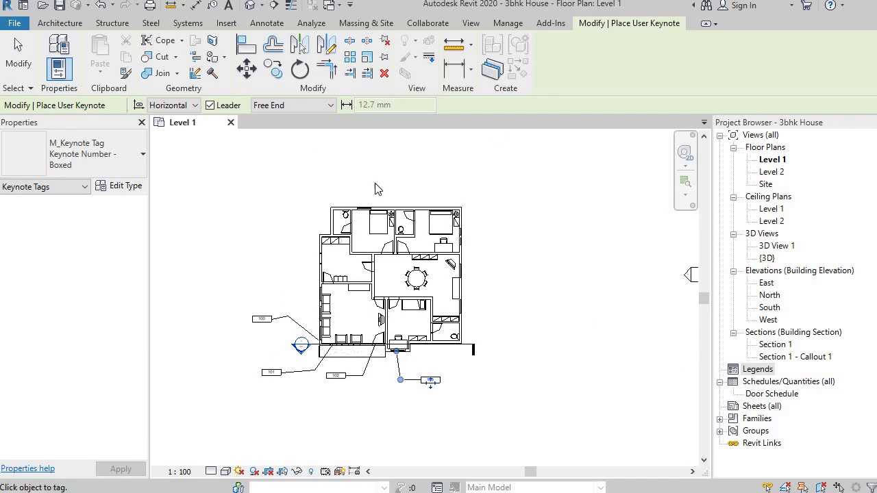
Step: Create a keynote legend named Keynote Legend with the Key Value and Keynote Text fields
left_click(470, 24)
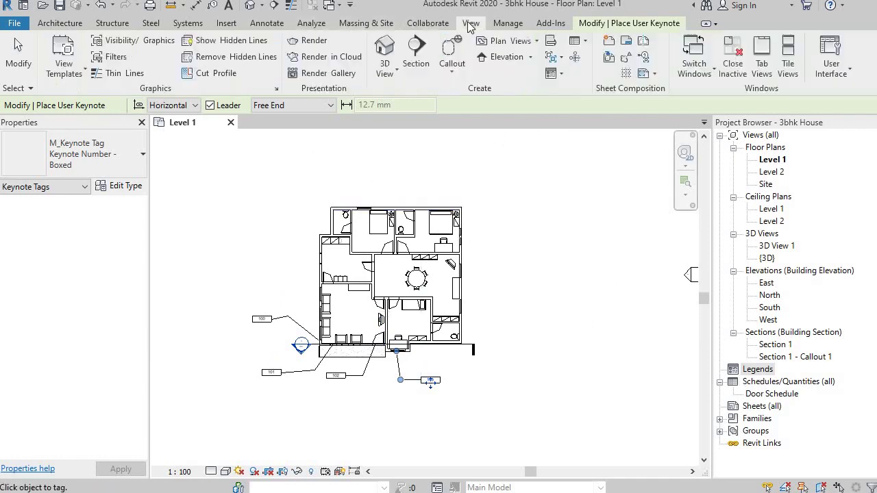
left_click(558, 74)
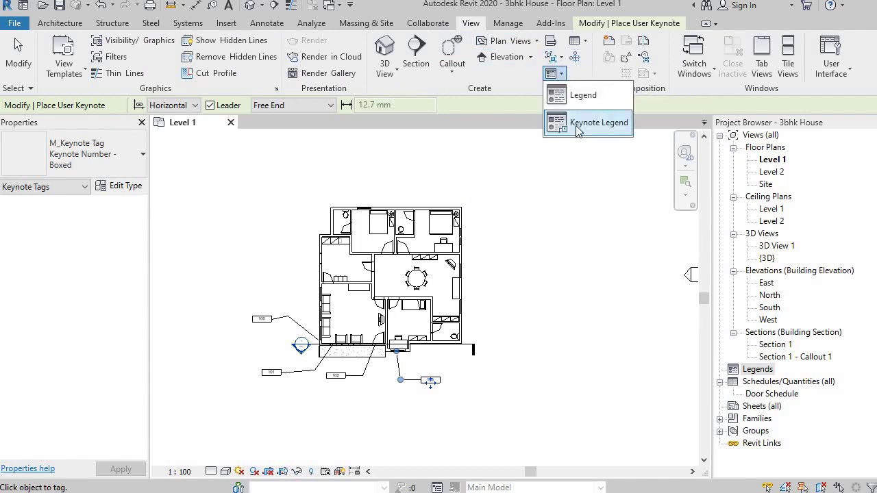
left_click(578, 123)
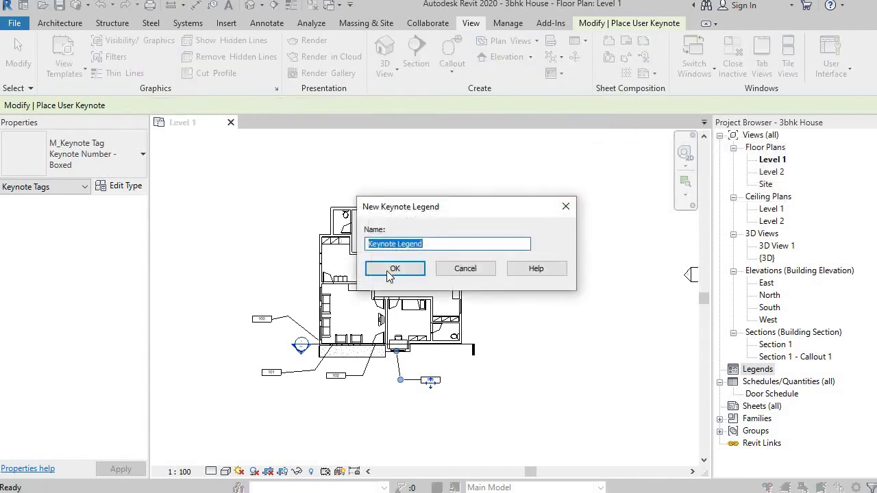
left_click(387, 272)
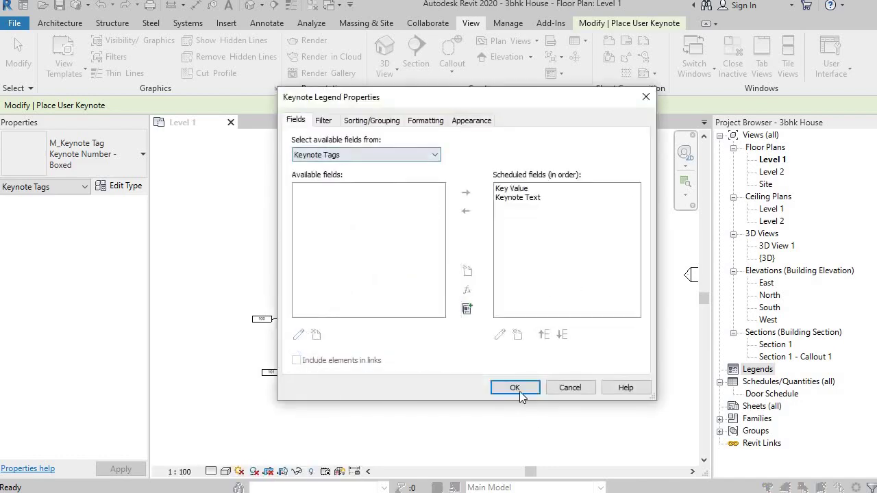
left_click(520, 392)
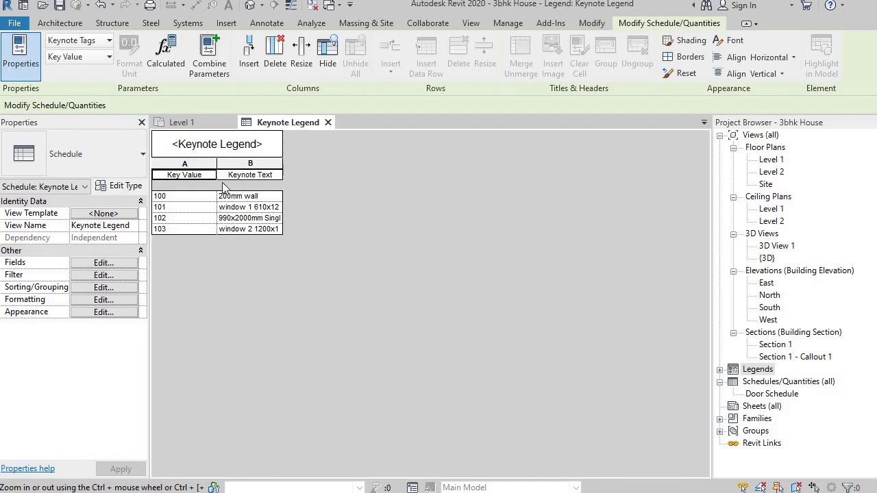
Step: Return to the Level 1 plan and locate the new Keynote Legend among the project's legends
left_click(214, 125)
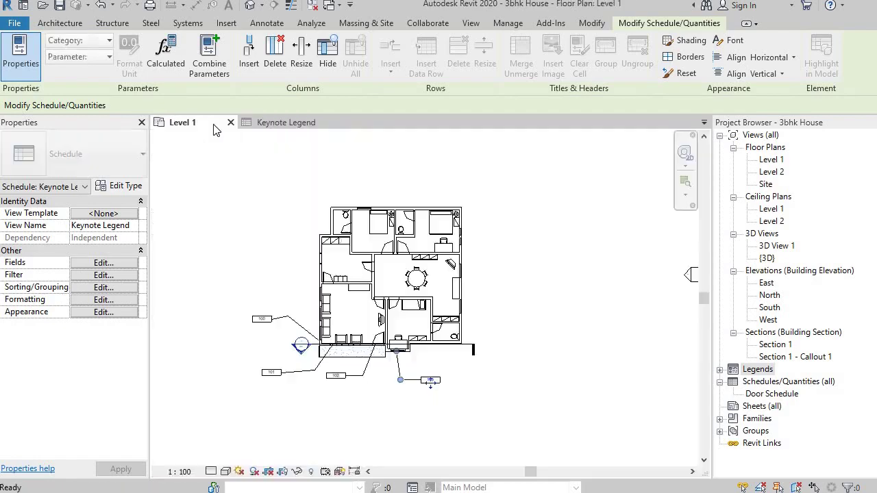
left_click(720, 370)
left_click(766, 383)
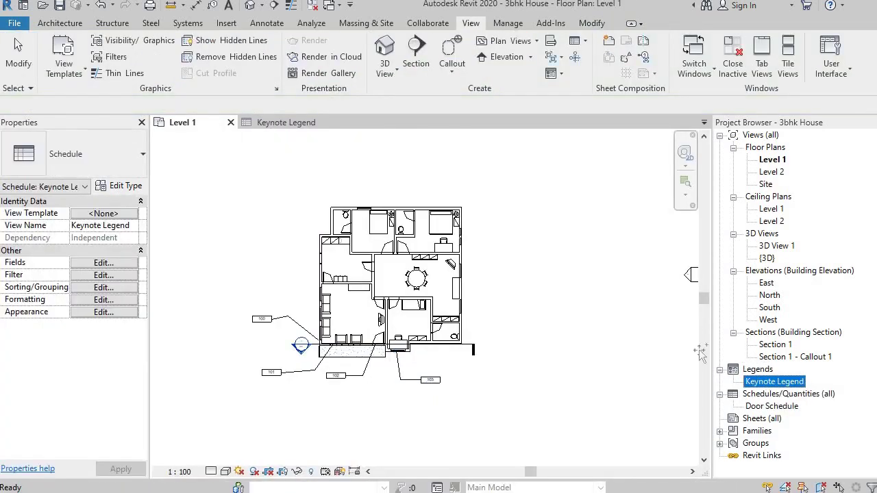
scroll(491, 318, "down", 2)
Step: Create a new sheet in the project, accepting the preselected title block
left_click(761, 418)
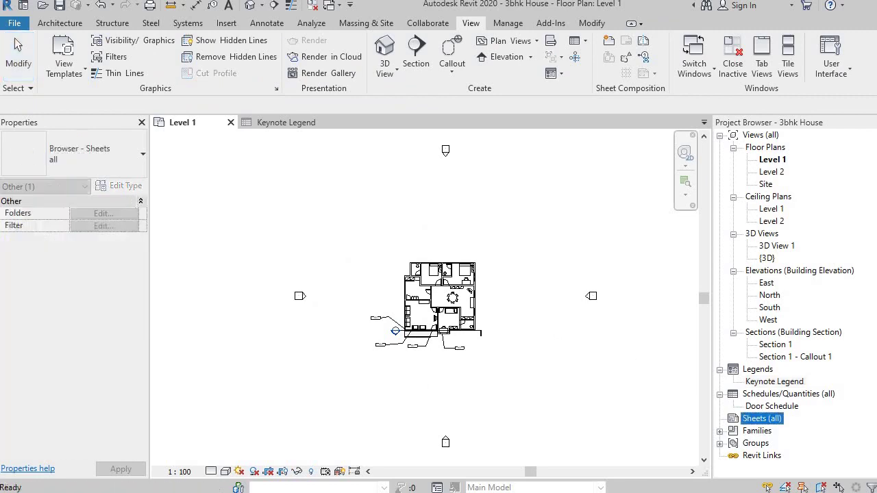
right_click(734, 420)
left_click(767, 338)
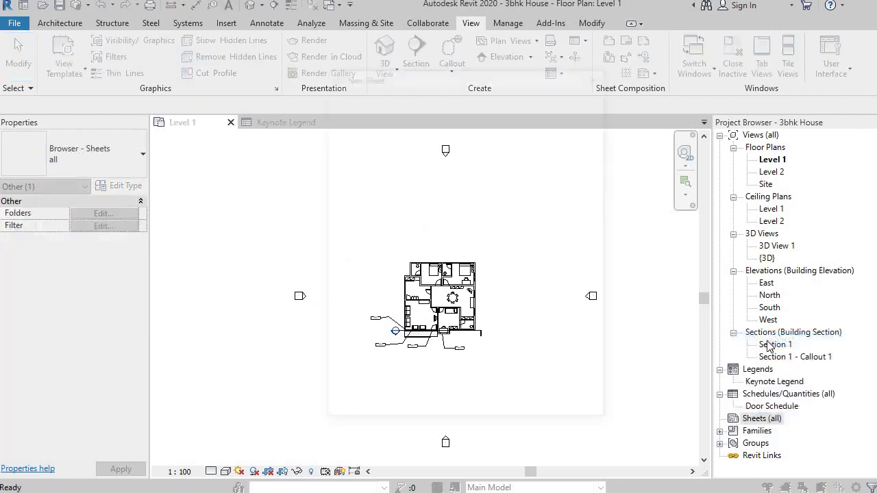
left_click(505, 407)
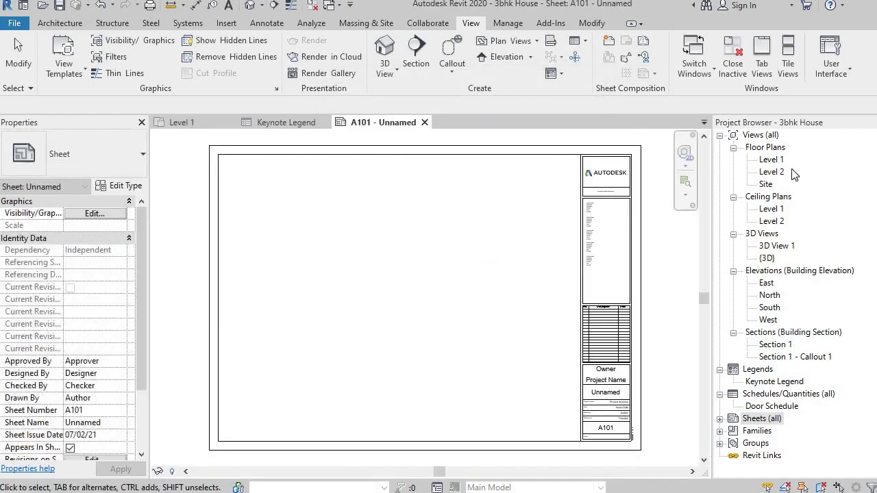
Step: Place the Level 1 floor plan view near the middle of the new sheet
left_click_drag(771, 159, 566, 222)
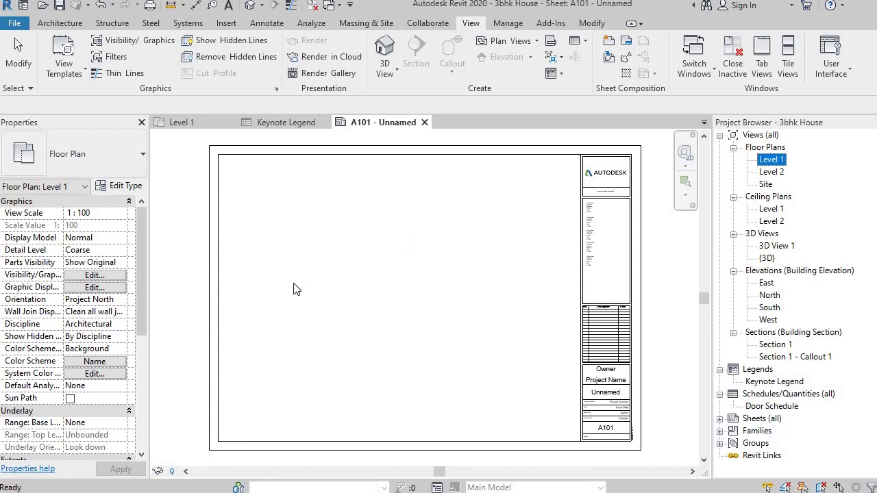
left_click_drag(293, 289, 324, 292)
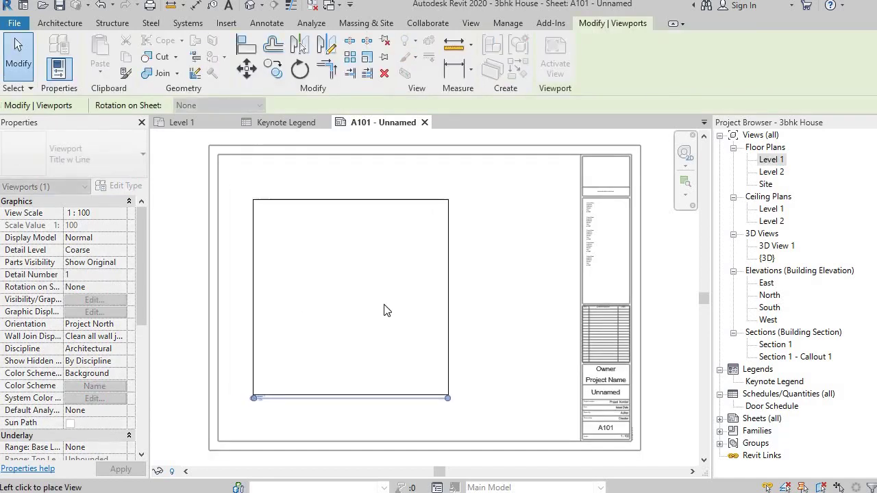
left_click(385, 310)
left_click(513, 250)
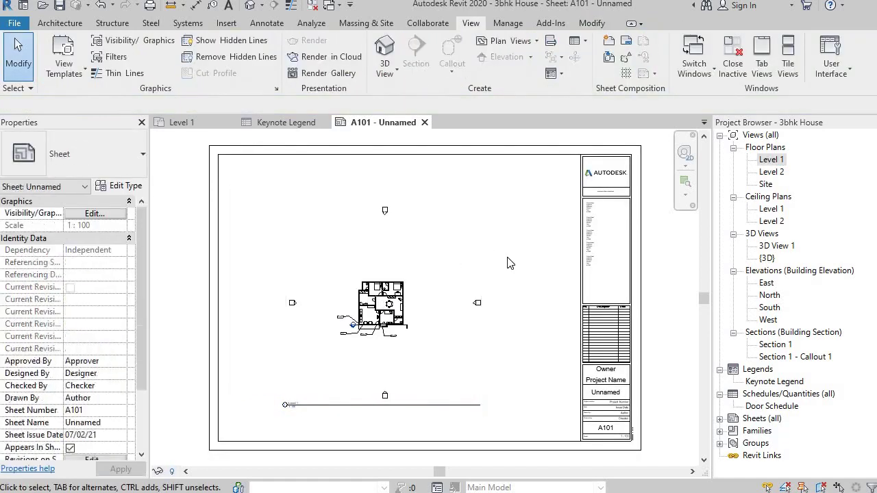
Step: Place the Keynote Legend on the sheet, above and to the right of the house plan
scroll(520, 274, "up", 2)
left_click_drag(775, 384, 546, 256)
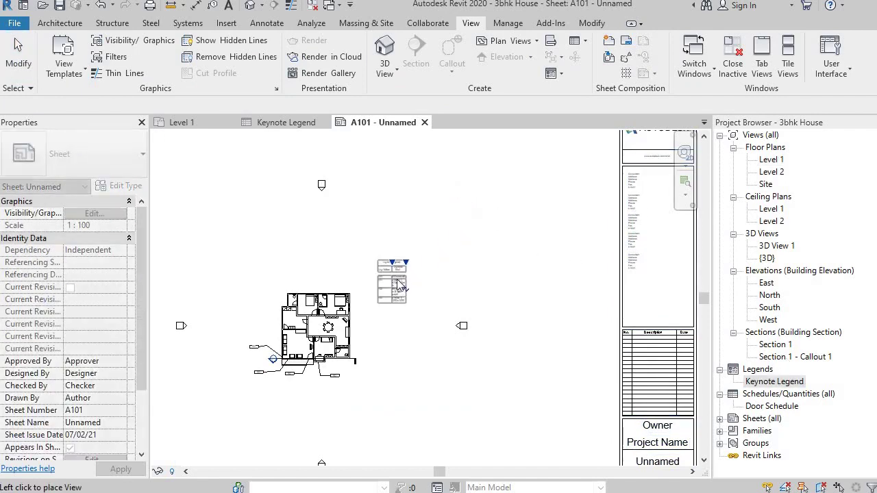
left_click(400, 280)
left_click(397, 351)
Step: Examine the keynote legend's key values and texts on the sheet alongside the tags on the floor plan
scroll(418, 355, "up", 5)
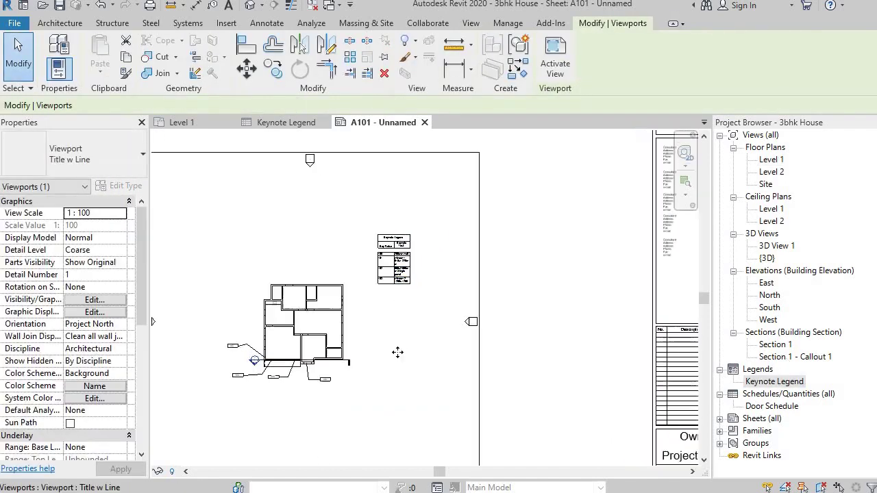
middle_click_drag(422, 348, 606, 343)
scroll(574, 303, "down", 1)
middle_click_drag(573, 304, 472, 427)
scroll(471, 284, "up", 7)
scroll(470, 282, "down", 6)
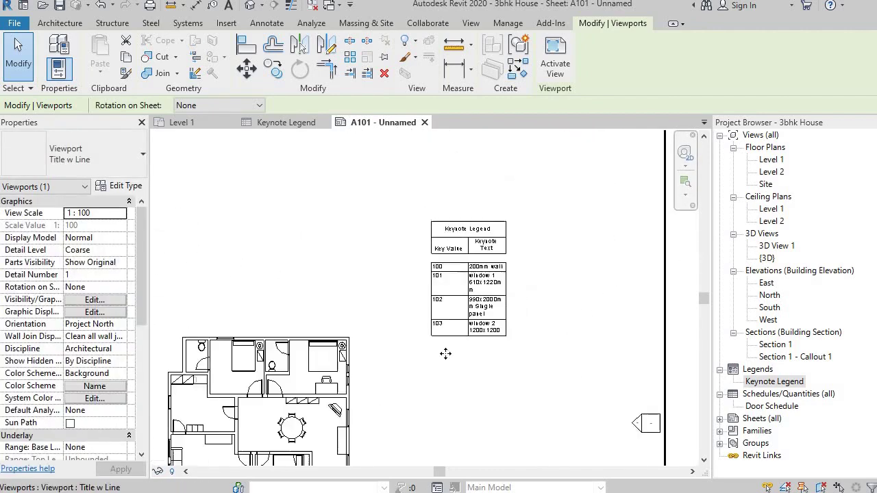
middle_click_drag(495, 320, 534, 255)
scroll(528, 248, "down", 2)
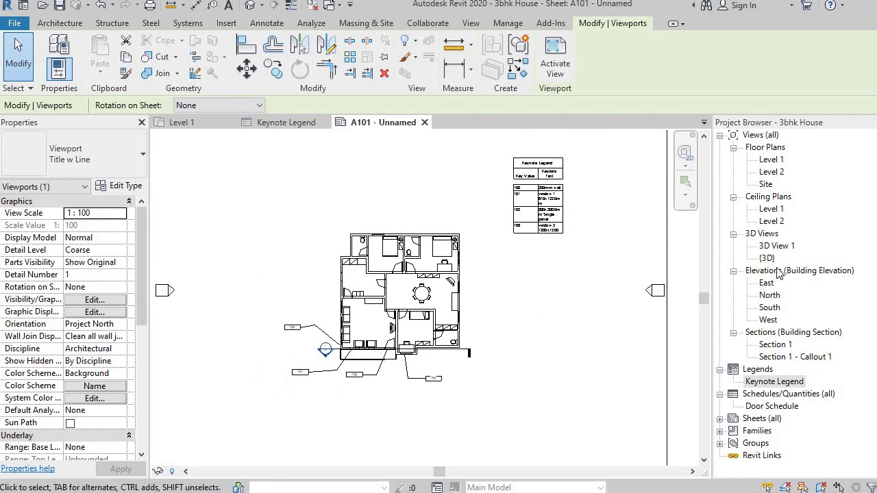
scroll(444, 314, "down", 1)
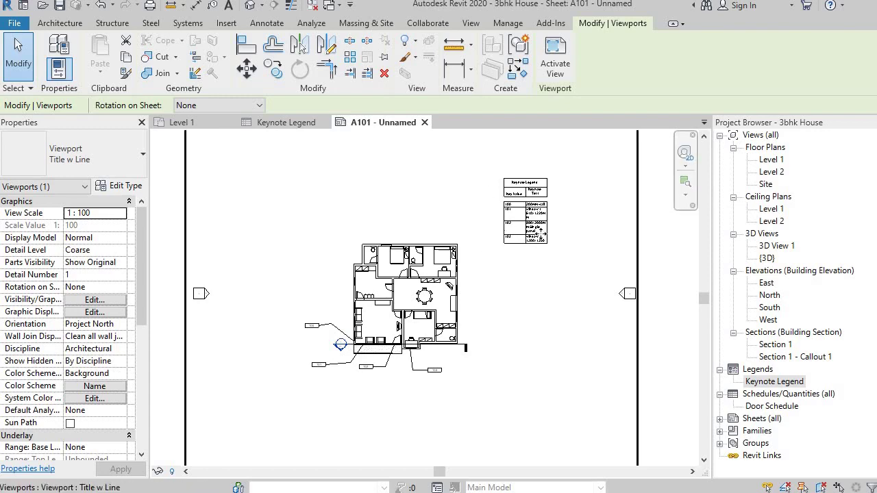
scroll(545, 218, "up", 4)
middle_click_drag(562, 219, 526, 329)
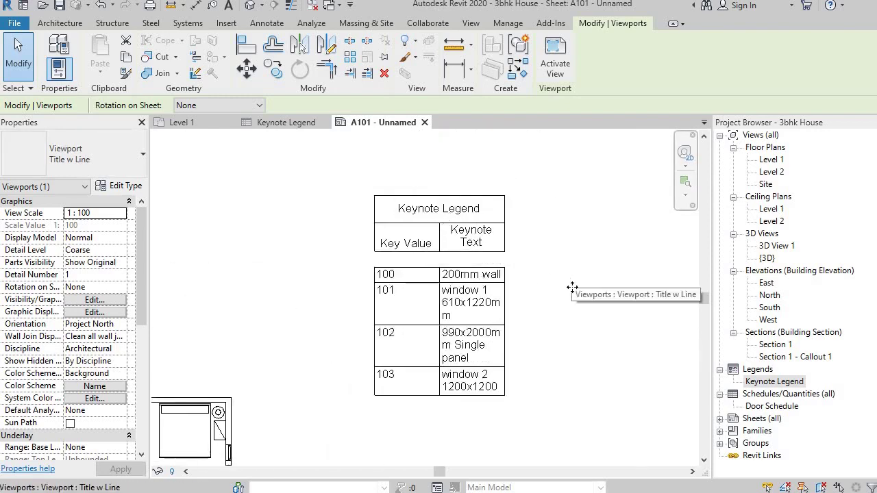
scroll(572, 288, "down", 5)
middle_click_drag(486, 363, 471, 260)
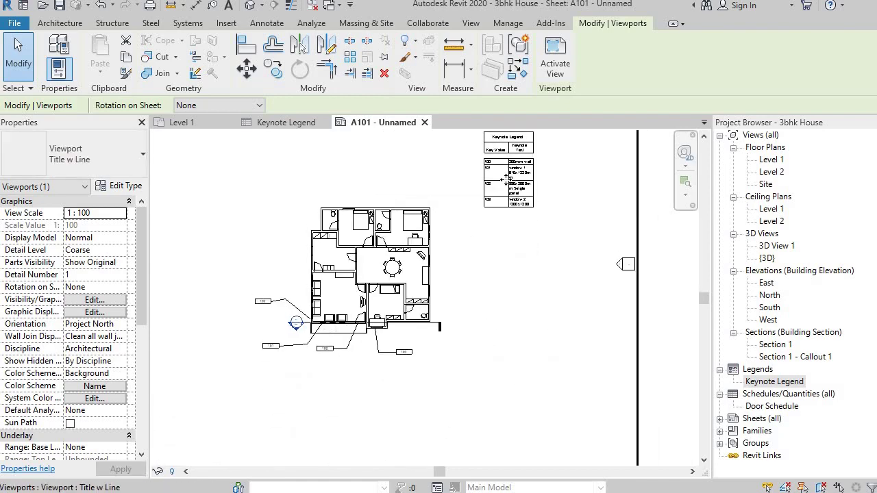
Step: Reposition the Level 1 viewport on the sheet so the house plan sits beside the keynote legend
left_click_drag(500, 273, 500, 369)
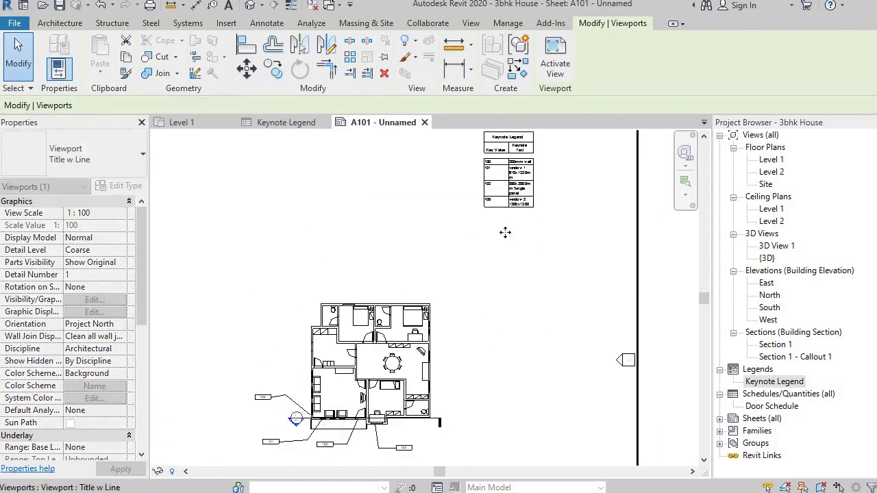
left_click_drag(427, 206, 432, 226)
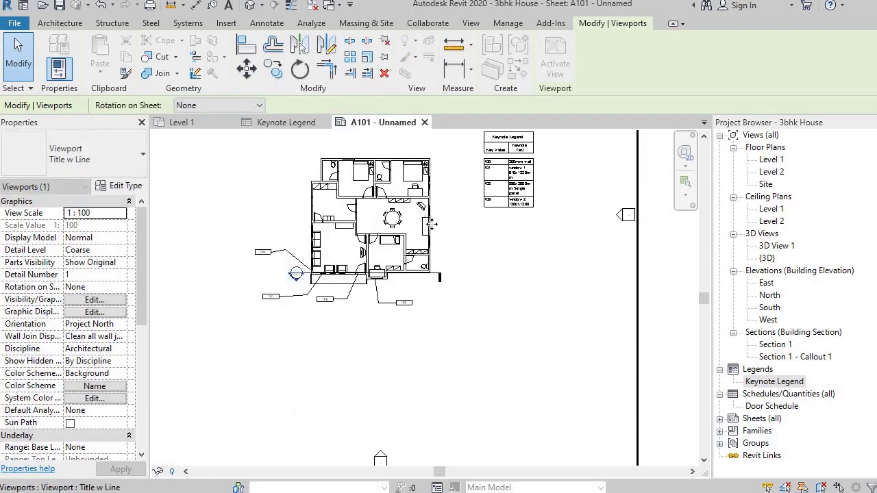